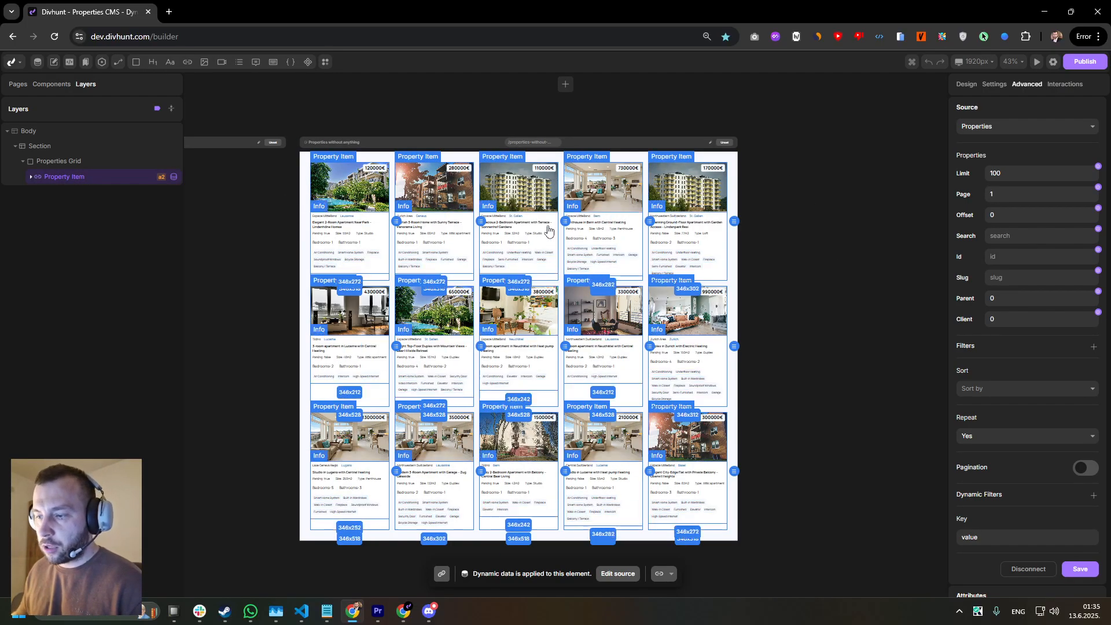
Step: Examine the properties listing page and how the repeating Property Item is nested in the Properties Grid
scroll(536, 239, "down", 1)
scroll(535, 239, "down", 1)
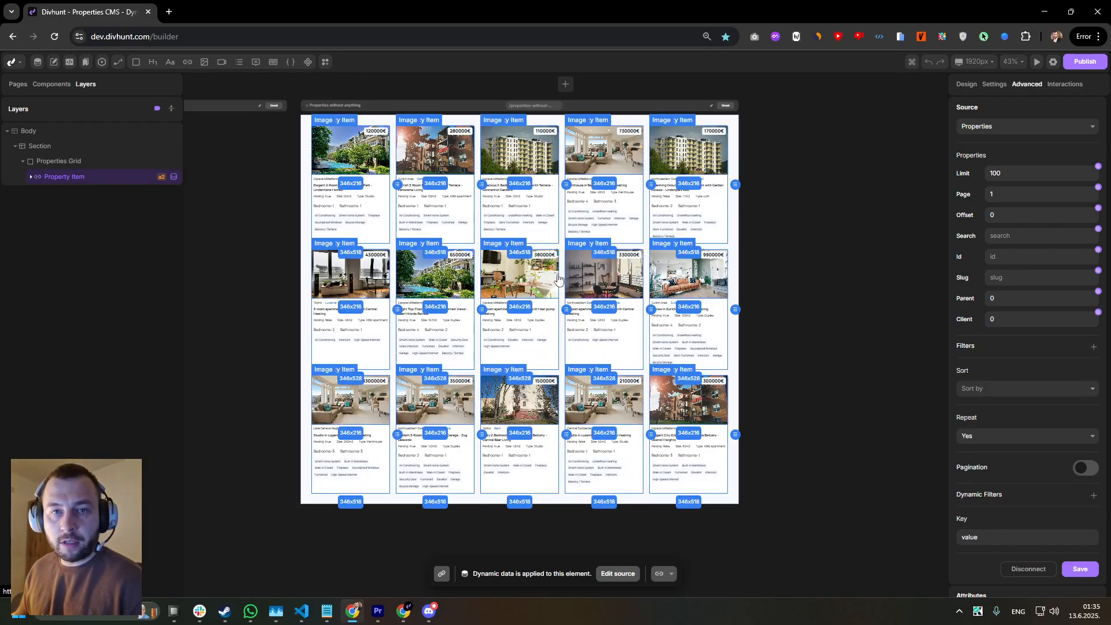
left_click(565, 255)
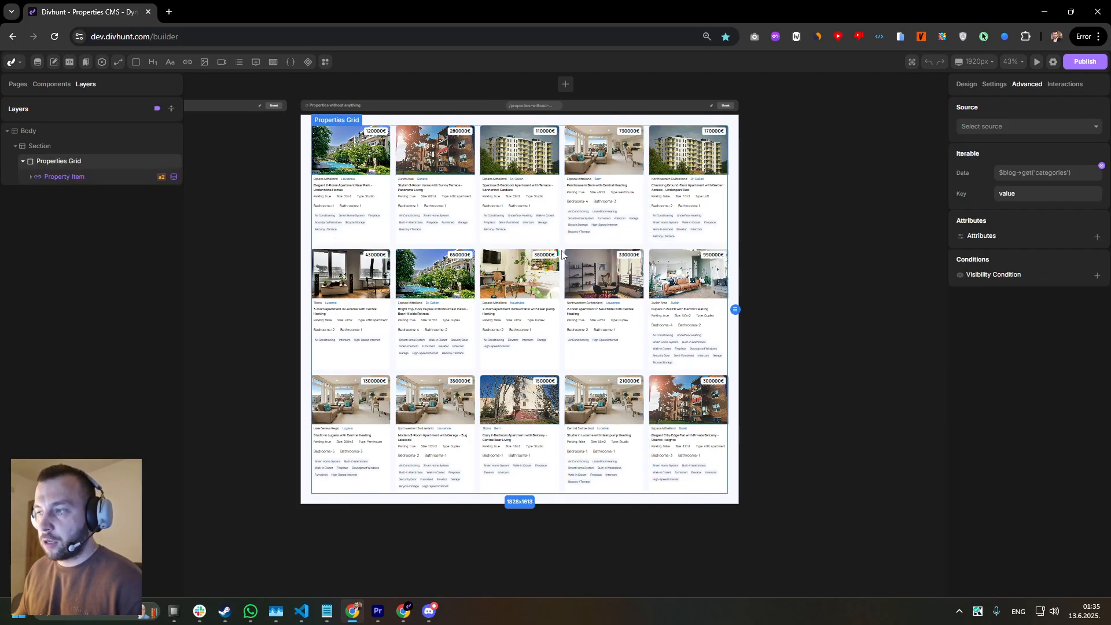
left_click(81, 180)
scroll(365, 243, "up", 1)
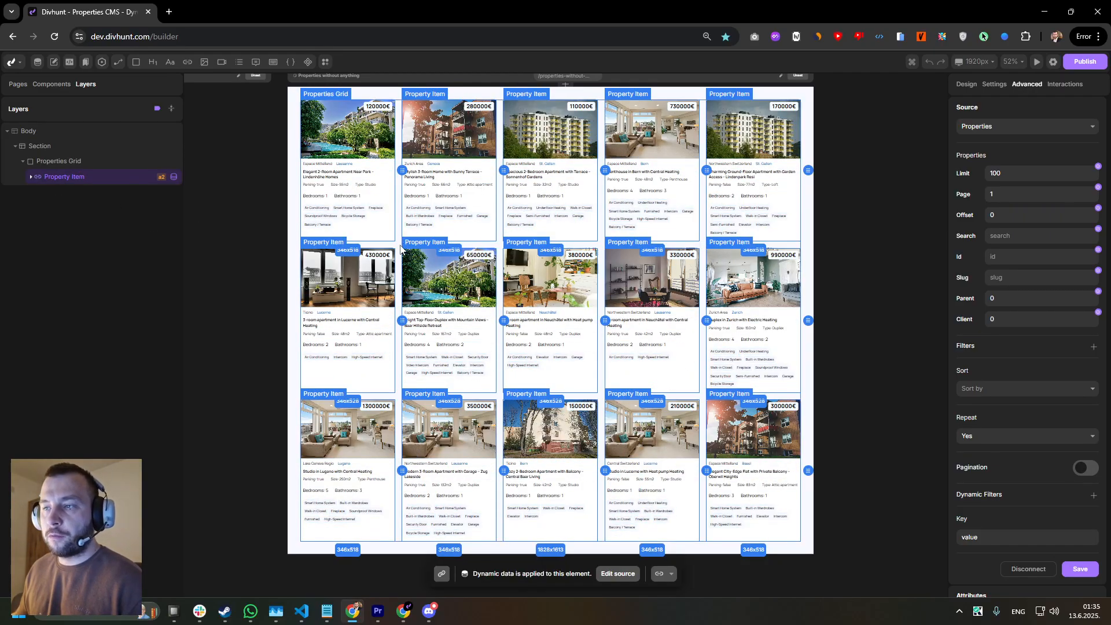
scroll(399, 272, "up", 1)
scroll(370, 282, "down", 2)
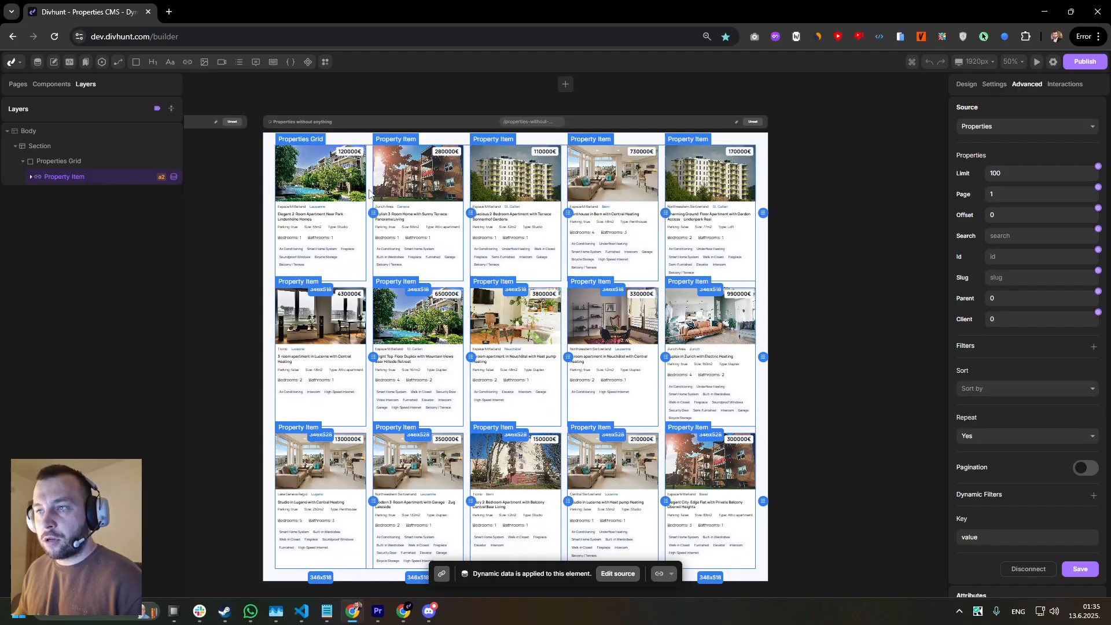
left_click(72, 176)
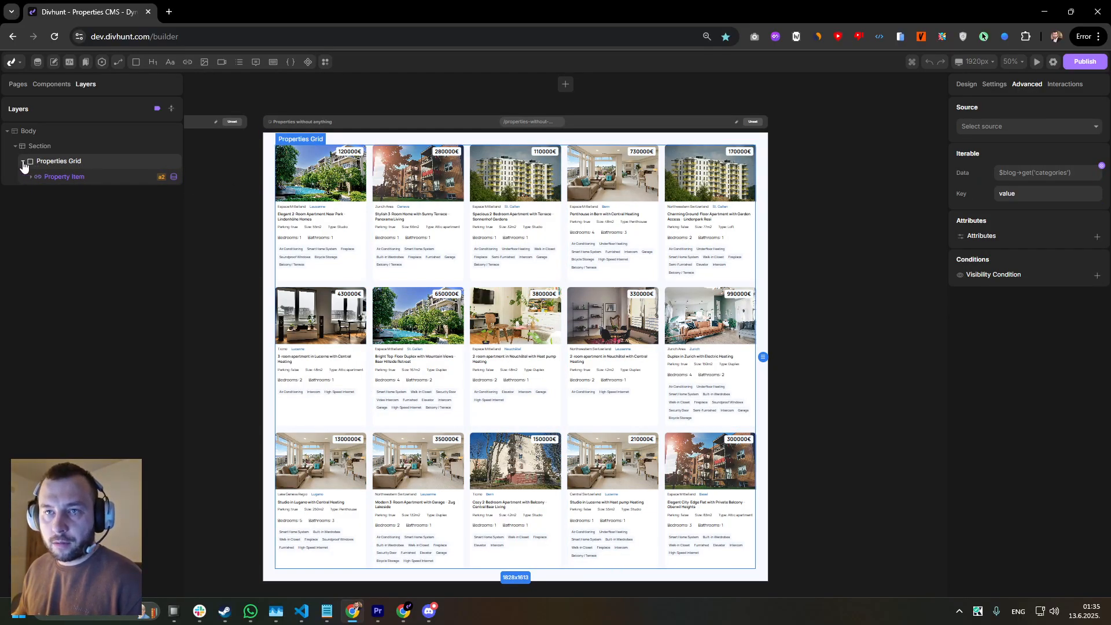
left_click(23, 162)
left_click(23, 162)
left_click(57, 175)
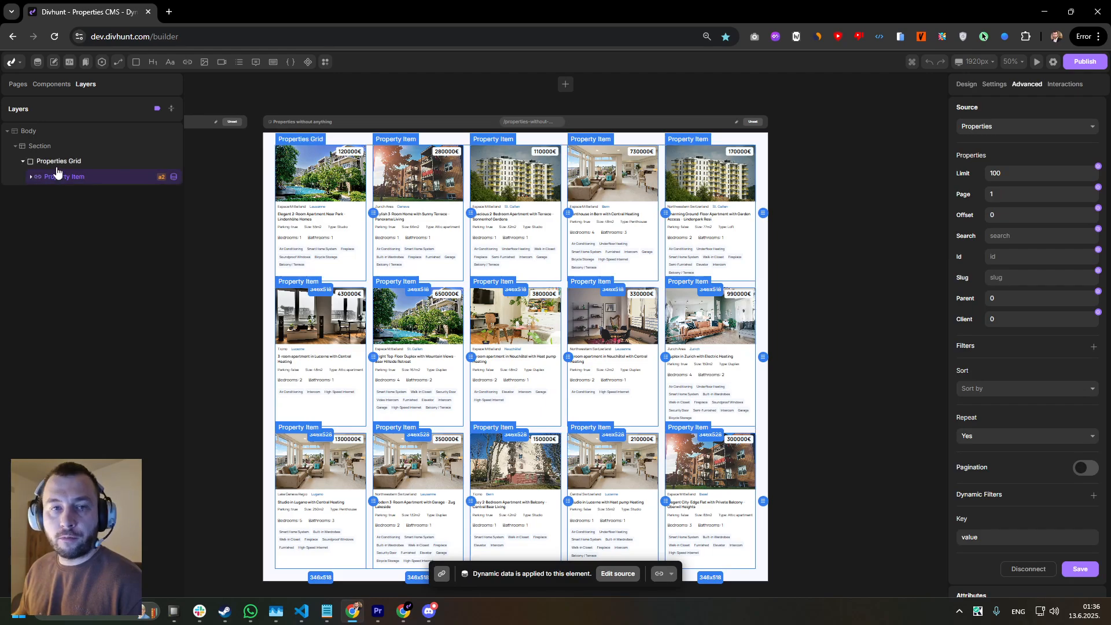
Step: Add a div to the Section below the Properties Grid and label it Pagination
left_click(36, 165)
left_click(23, 162)
left_click(39, 148)
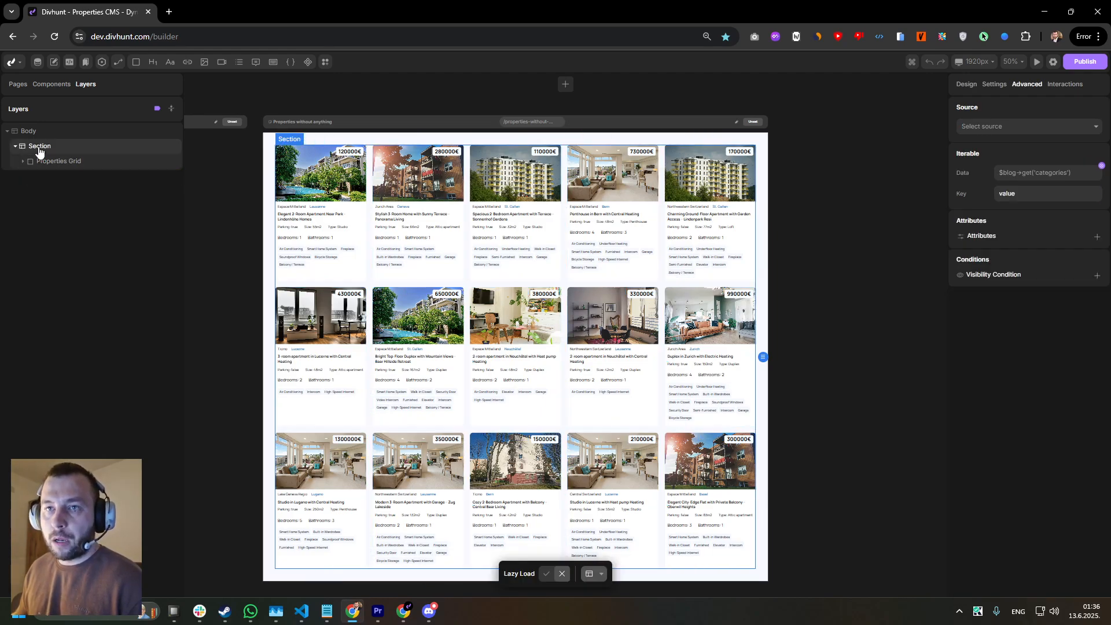
left_click(135, 64)
right_click(49, 178)
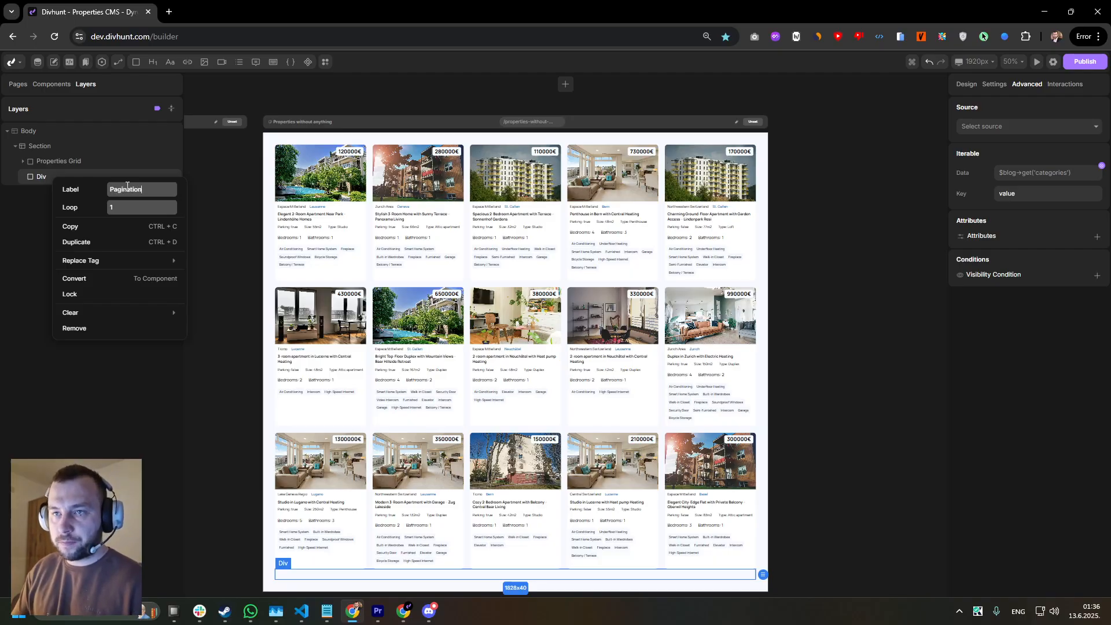
key("Return")
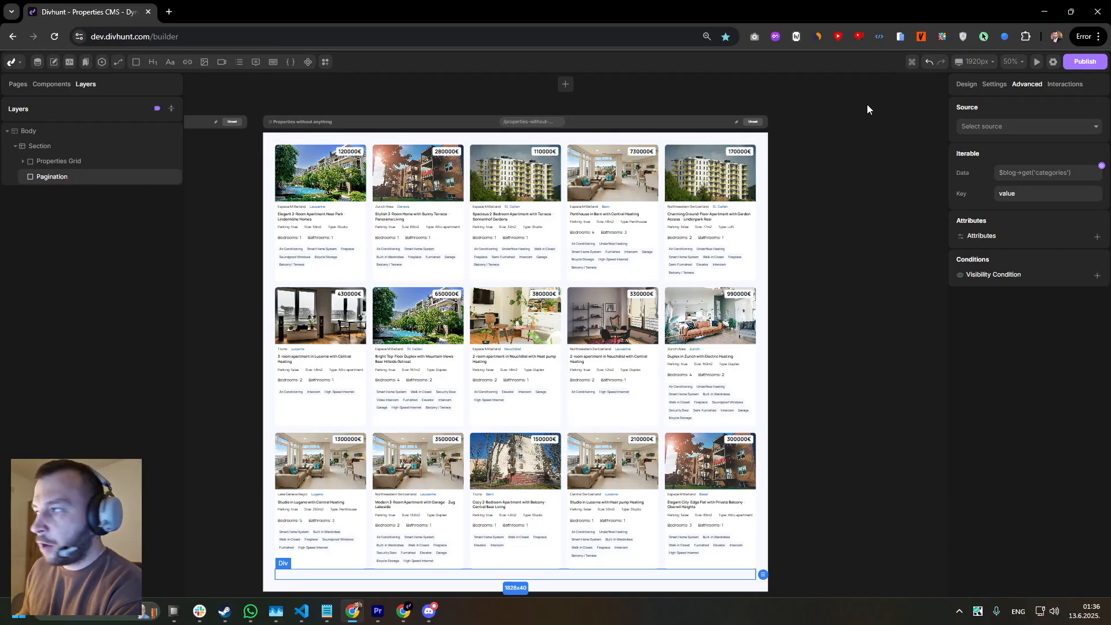
Step: Give the Pagination div a height of 50 px and a top margin of 20 px
left_click(965, 84)
scroll(515, 347, "down", 1)
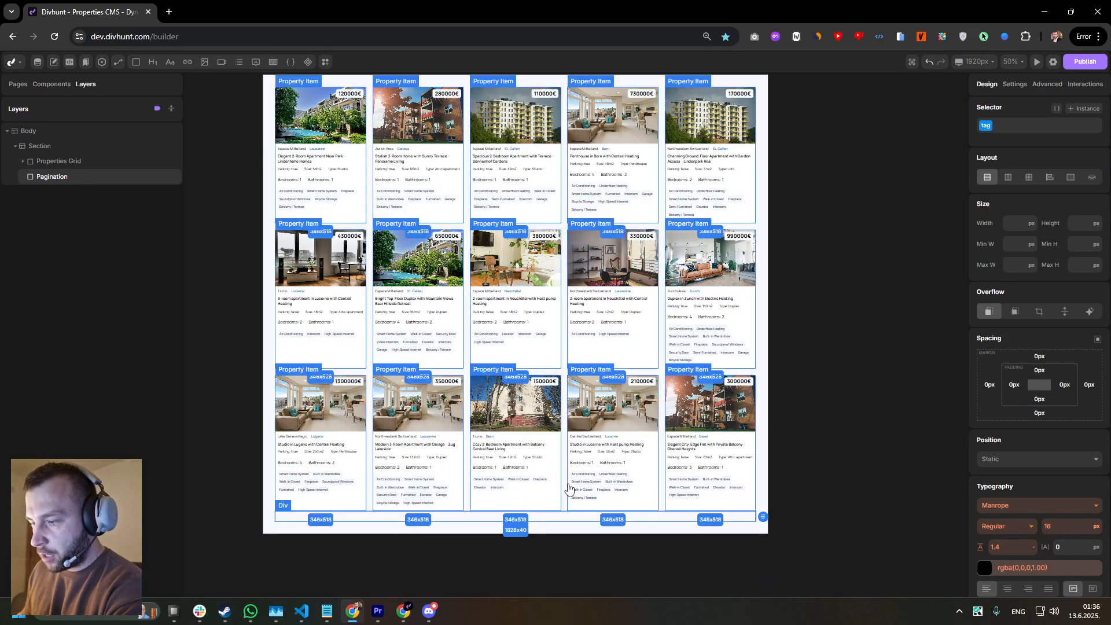
left_click(1081, 228)
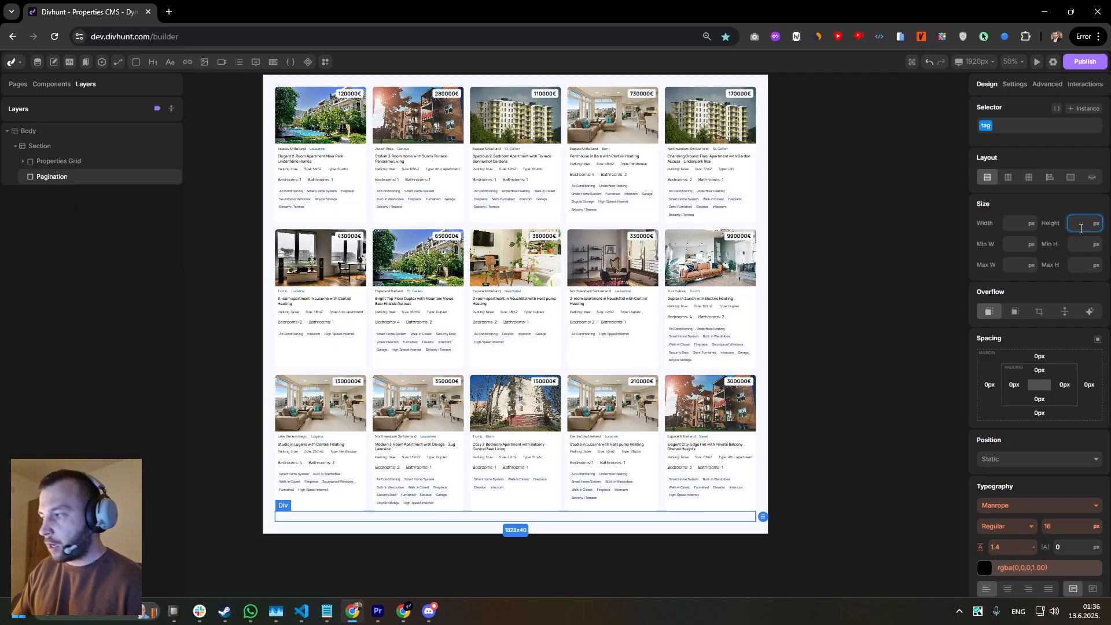
type("50")
scroll(1042, 290, "down", 2)
scroll(1041, 348, "up", 2)
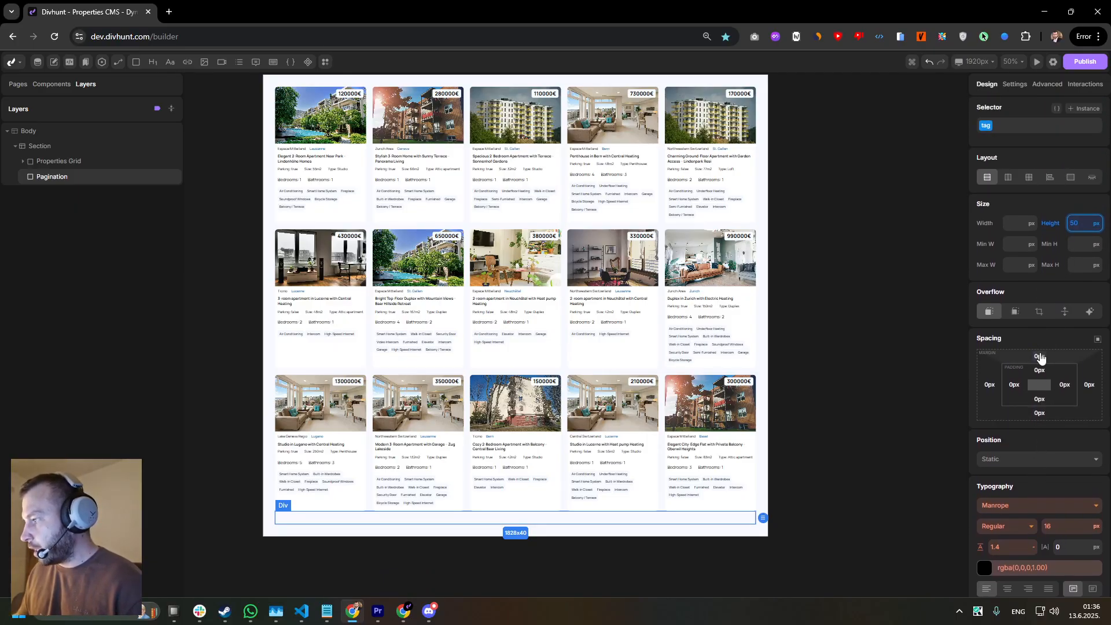
left_click(1040, 357)
type("20")
key("Return")
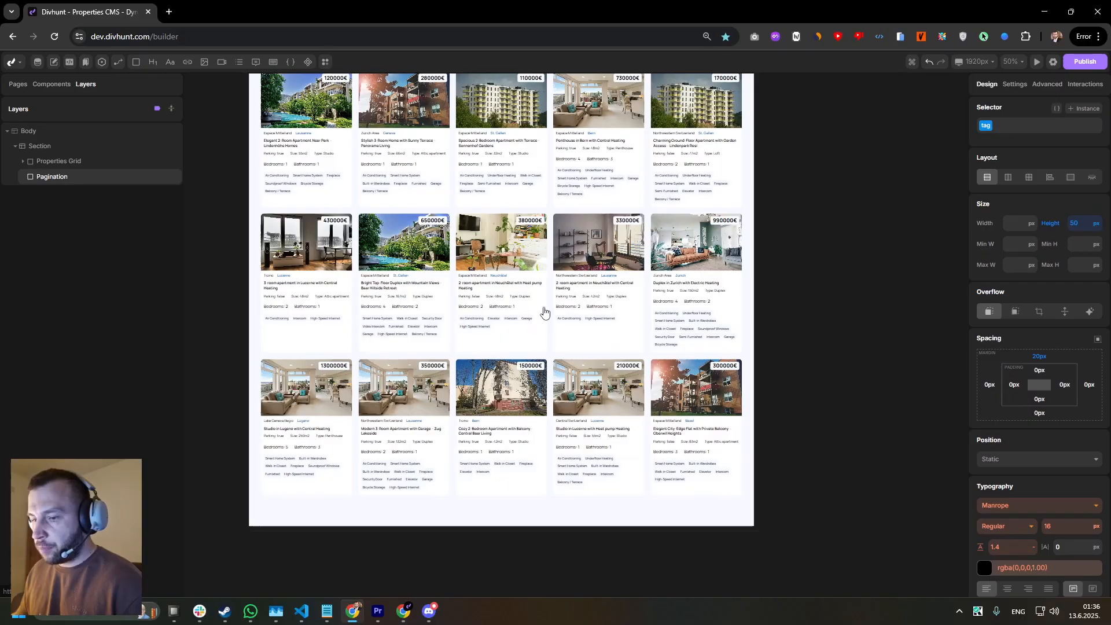
scroll(545, 313, "down", 2)
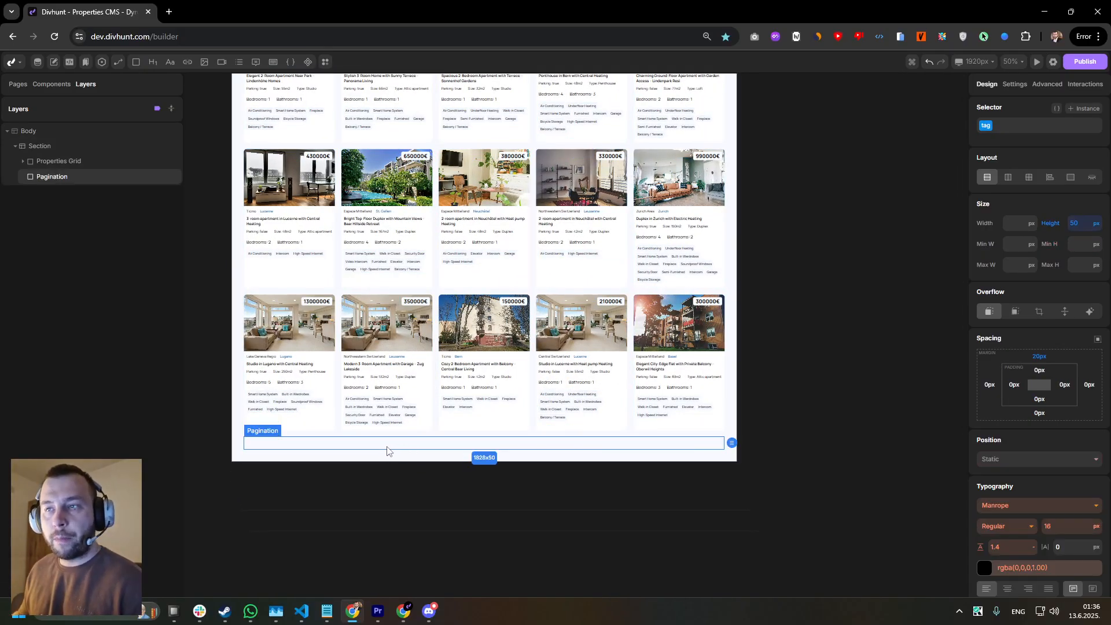
Step: Enable pagination on the Property Item's Properties source with 5 items per page
left_click(22, 161)
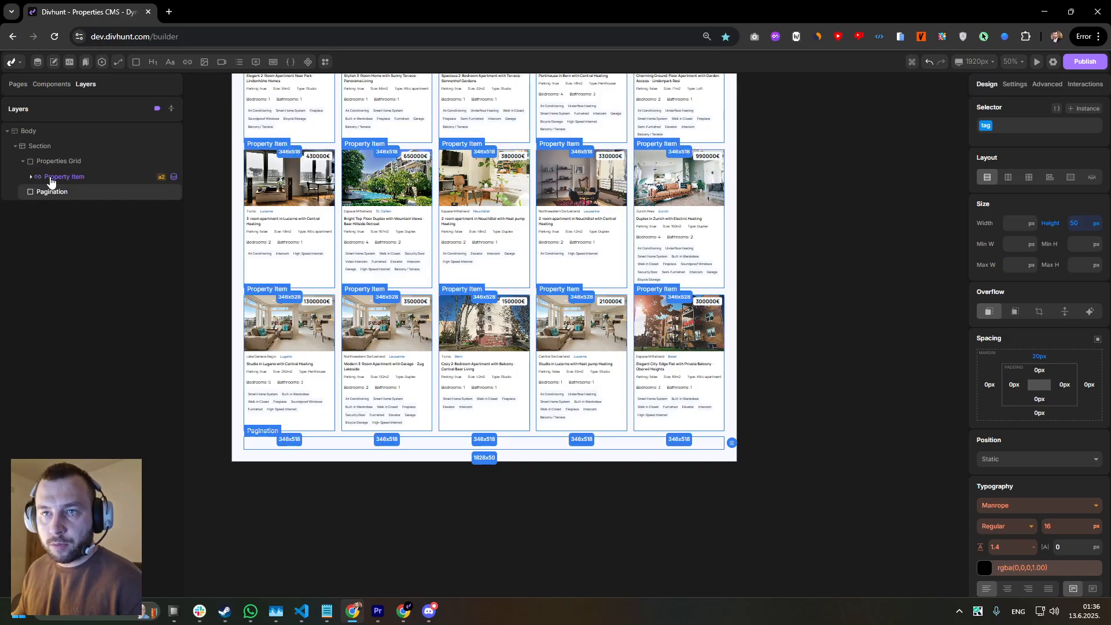
left_click(51, 182)
left_click(1052, 84)
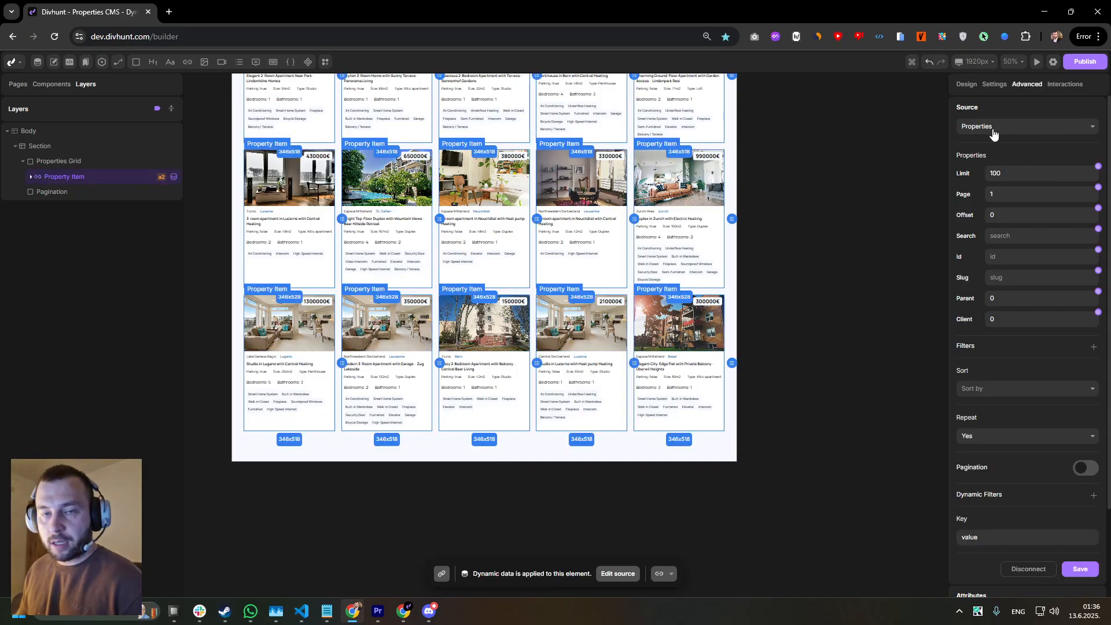
scroll(994, 148, "down", 2)
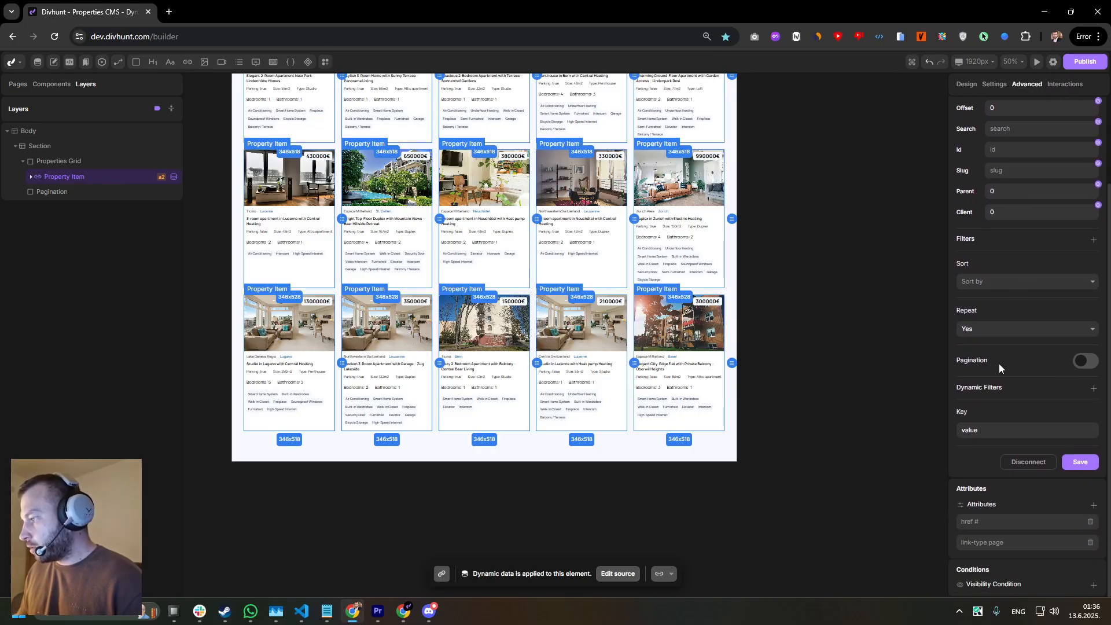
left_click(1086, 364)
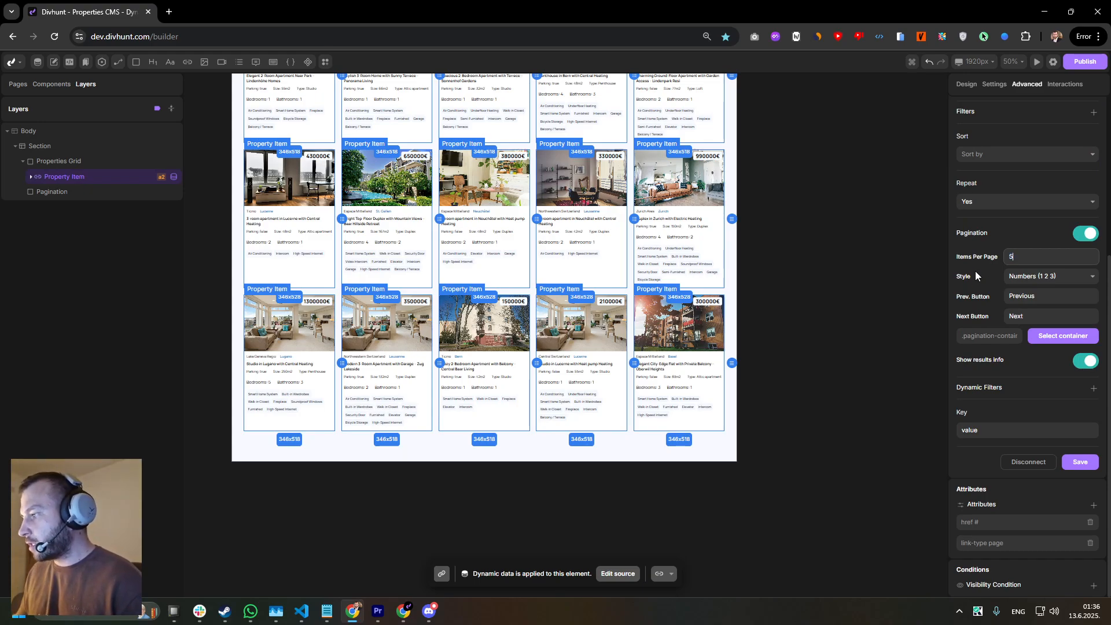
type("5")
Step: Set the pagination style to Both, with < as the previous button text and > as the next button text
left_click(1037, 282)
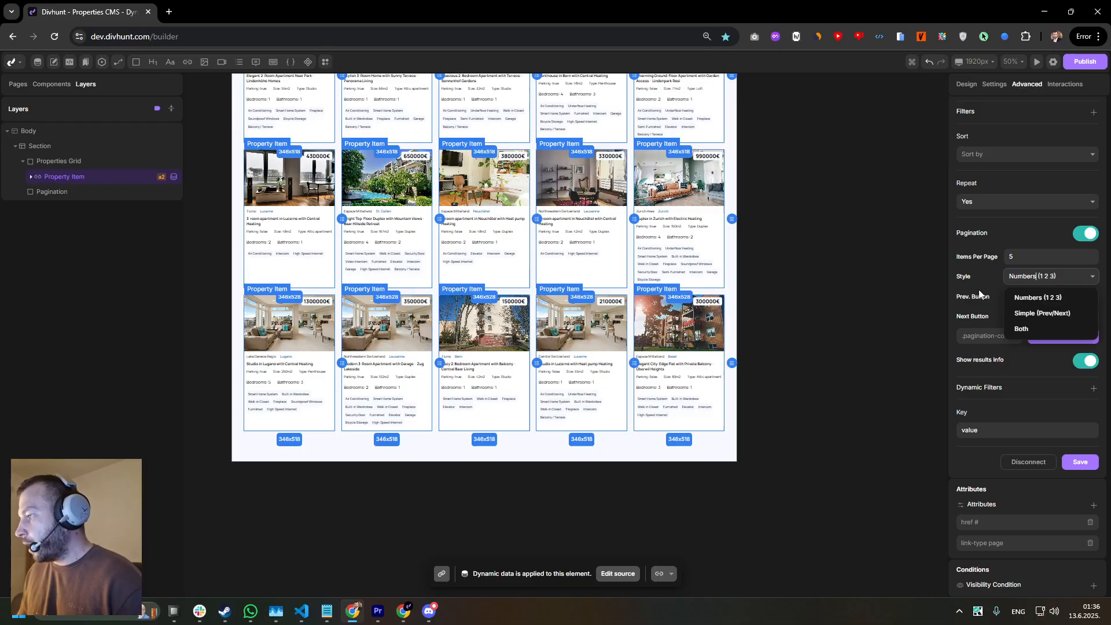
left_click(1022, 277)
left_click(1023, 277)
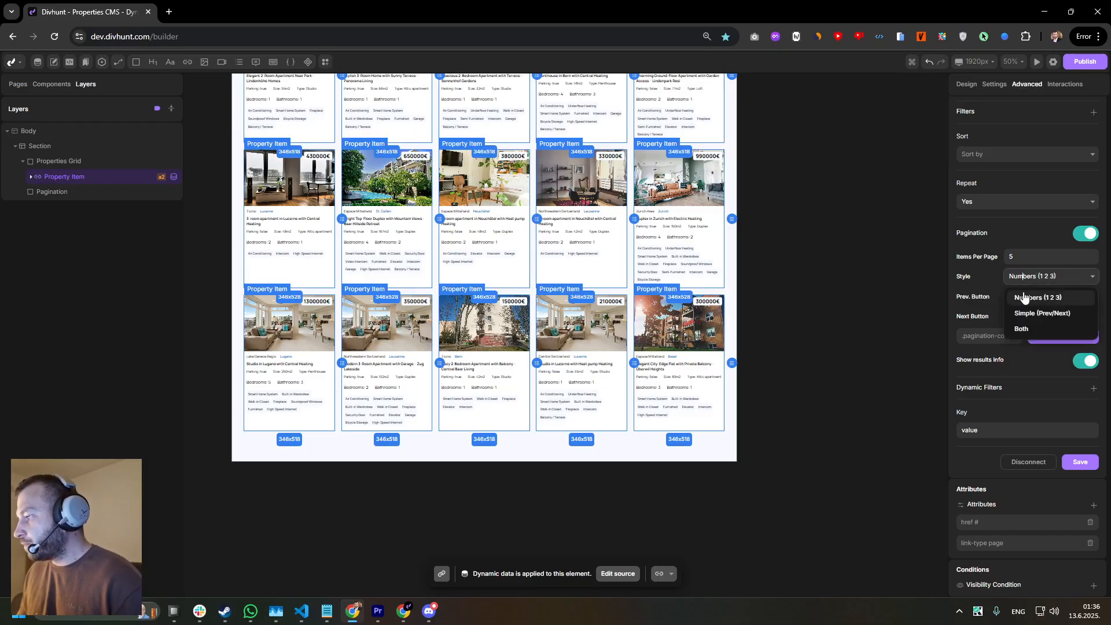
left_click(1022, 329)
left_click(990, 305)
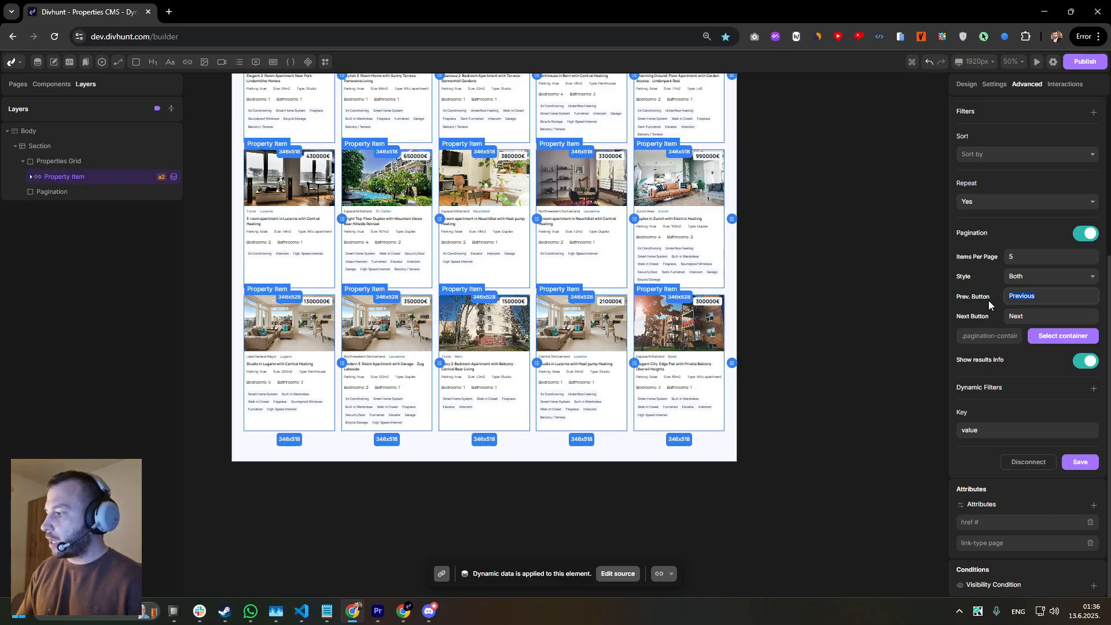
key("Tab")
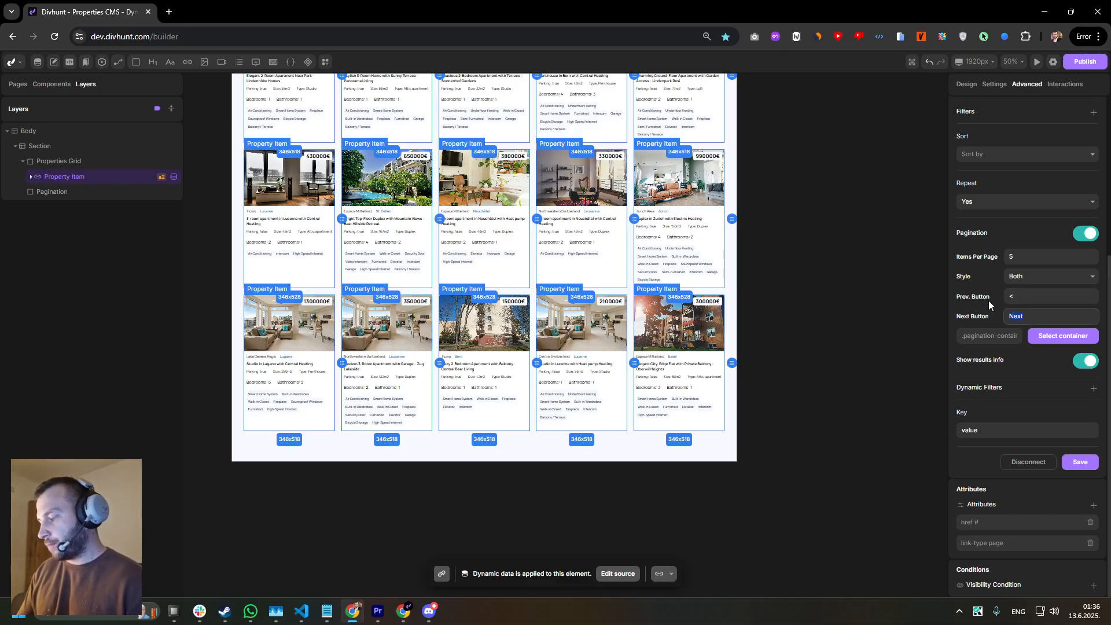
left_click(992, 320)
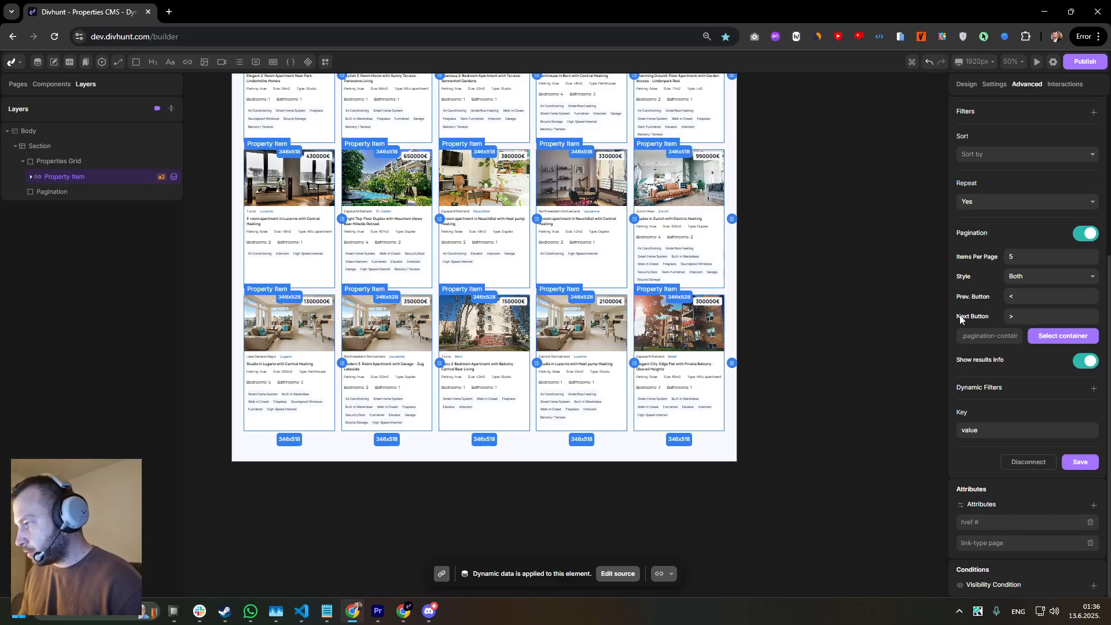
Step: Assign the Pagination div as the container for the pagination and save the source settings
left_click(1000, 335)
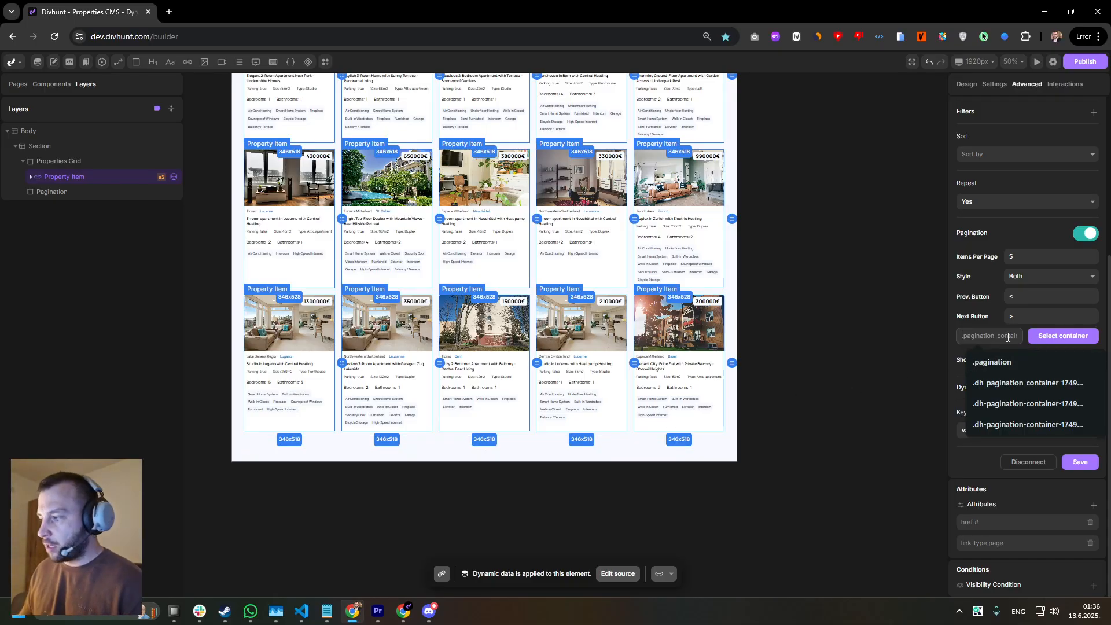
left_click(1057, 343)
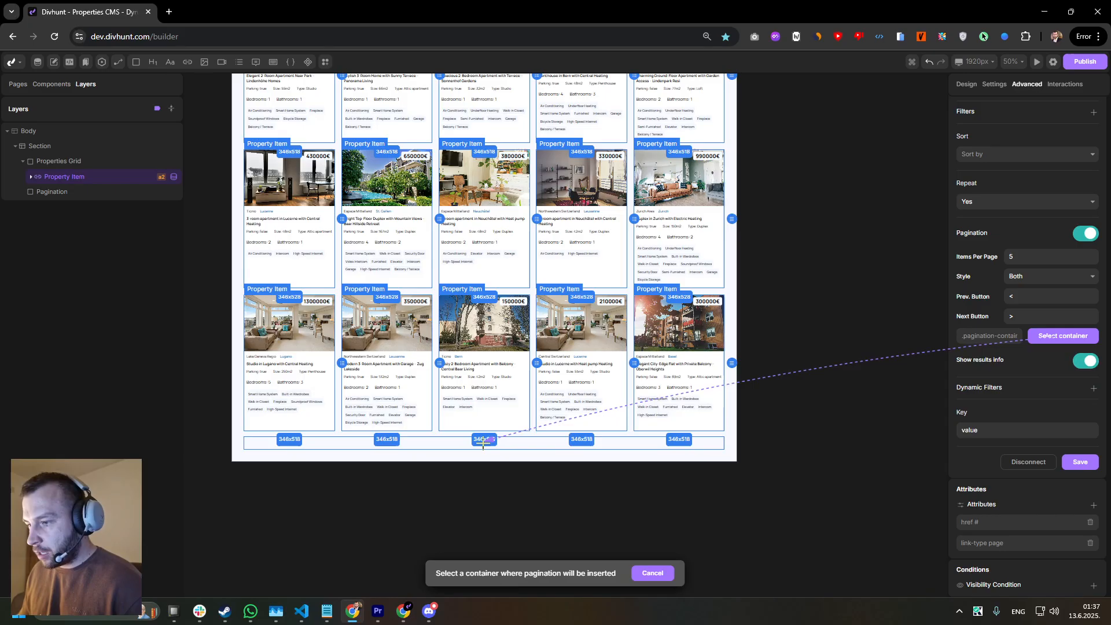
left_click(509, 443)
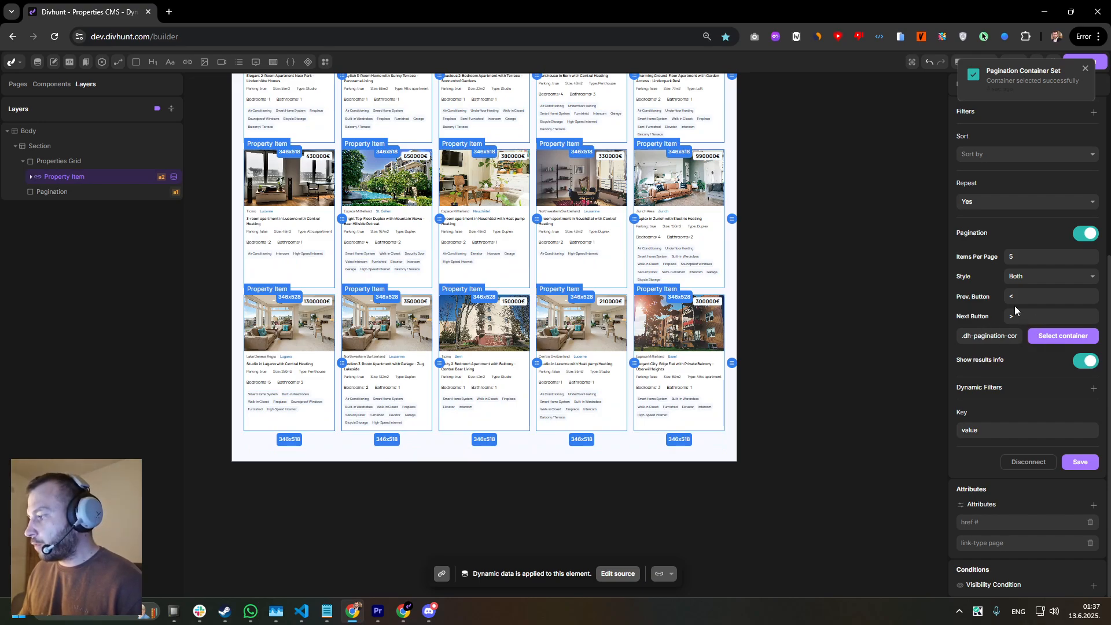
left_click(1080, 463)
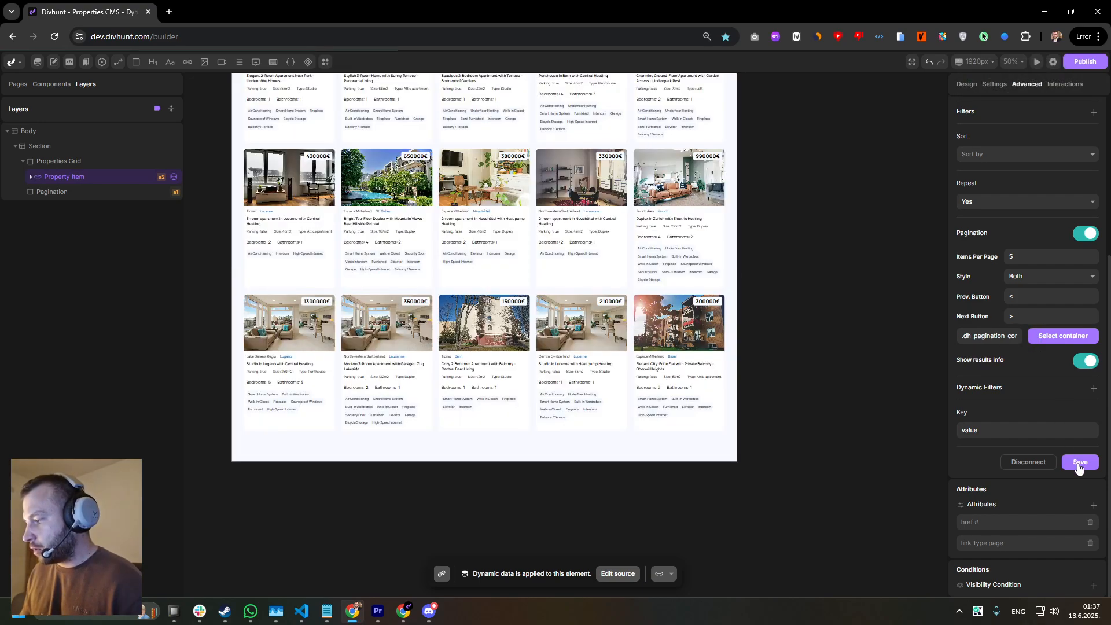
Step: Open the live properties-without-anything page and check the results info below the listings
scroll(478, 176, "up", 2)
left_click(432, 152)
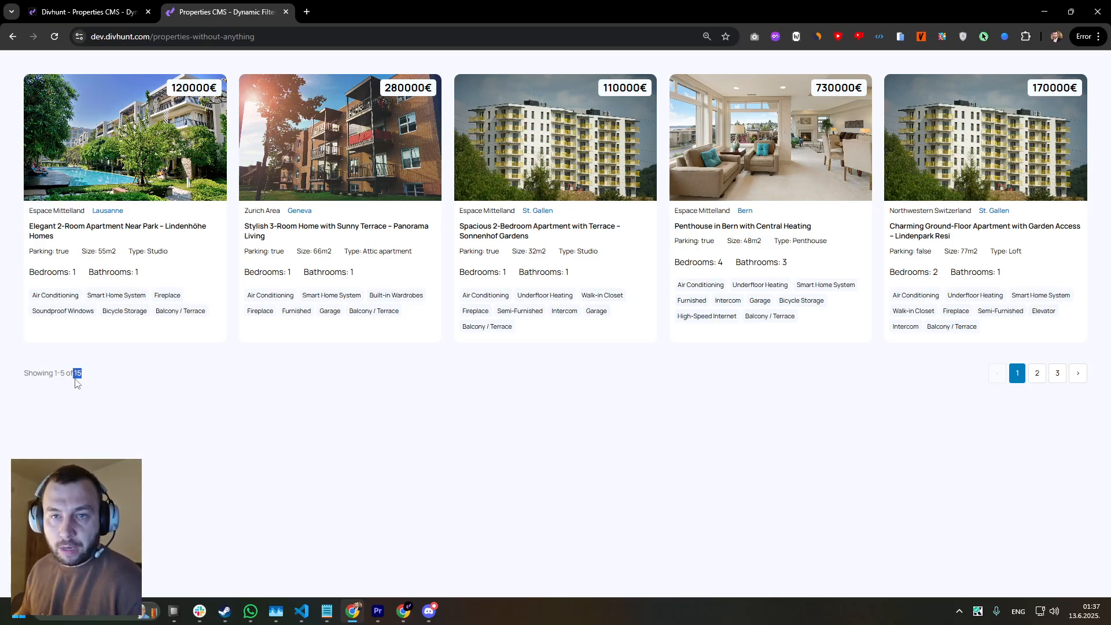
left_click(60, 373)
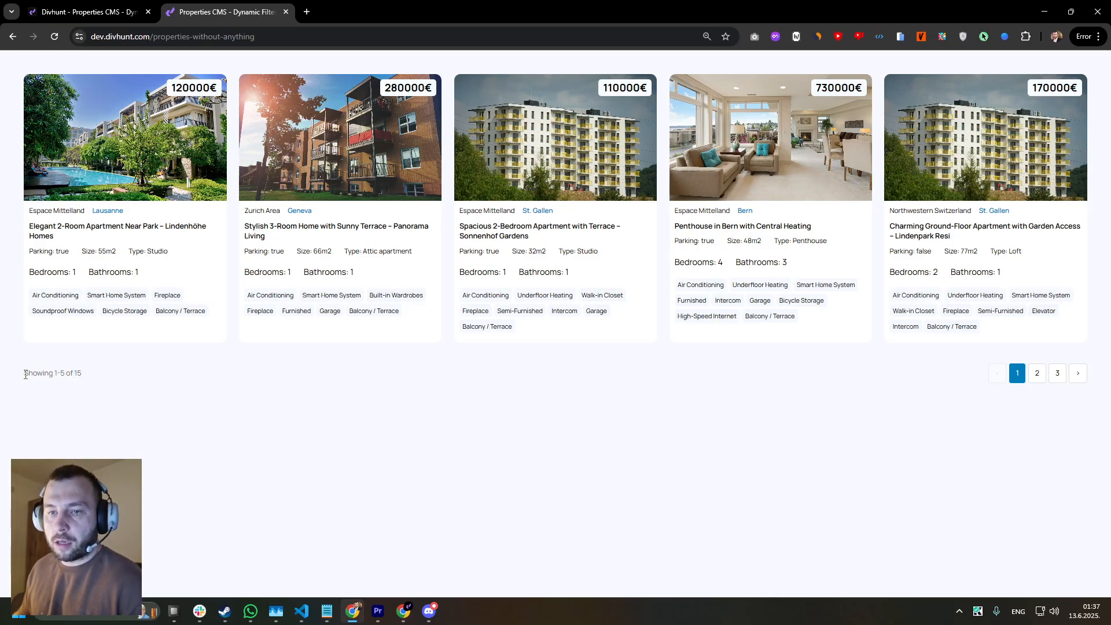
left_click_drag(25, 375, 63, 375)
left_click(63, 376)
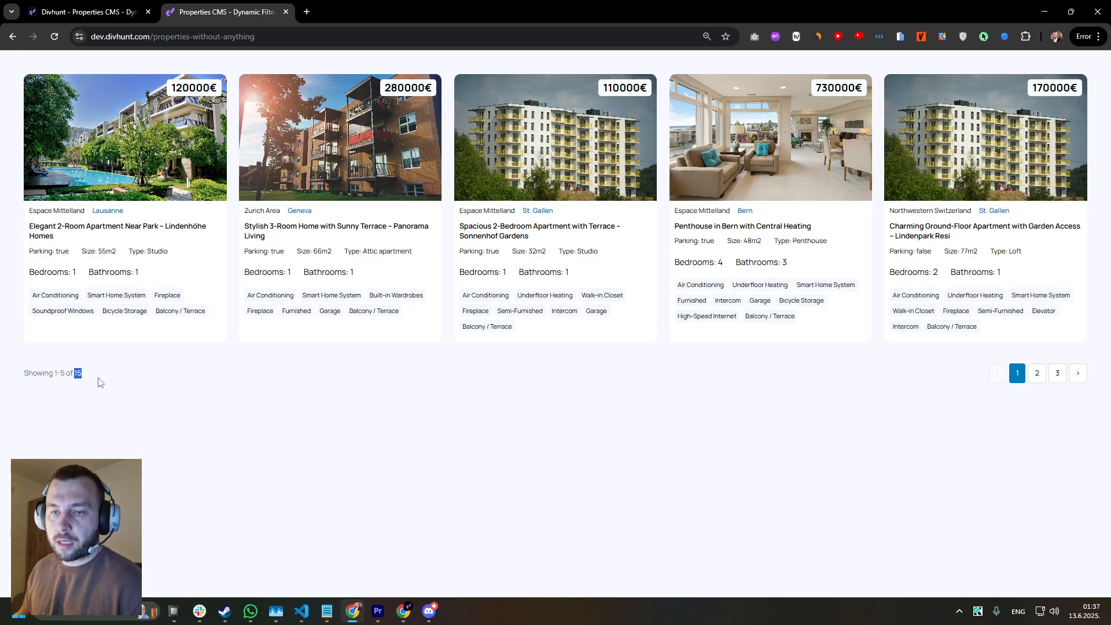
Step: Test the live pagination by going through the numbered pages and using the previous and next arrows
left_click(1037, 373)
left_click(1057, 376)
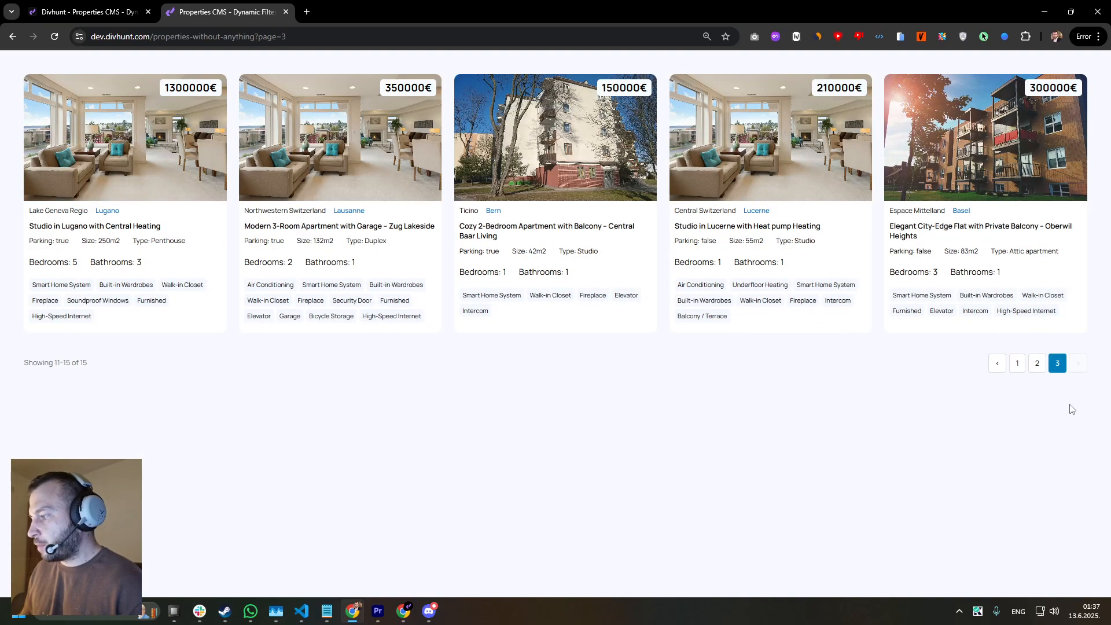
left_click(995, 368)
left_click(999, 368)
left_click(1037, 368)
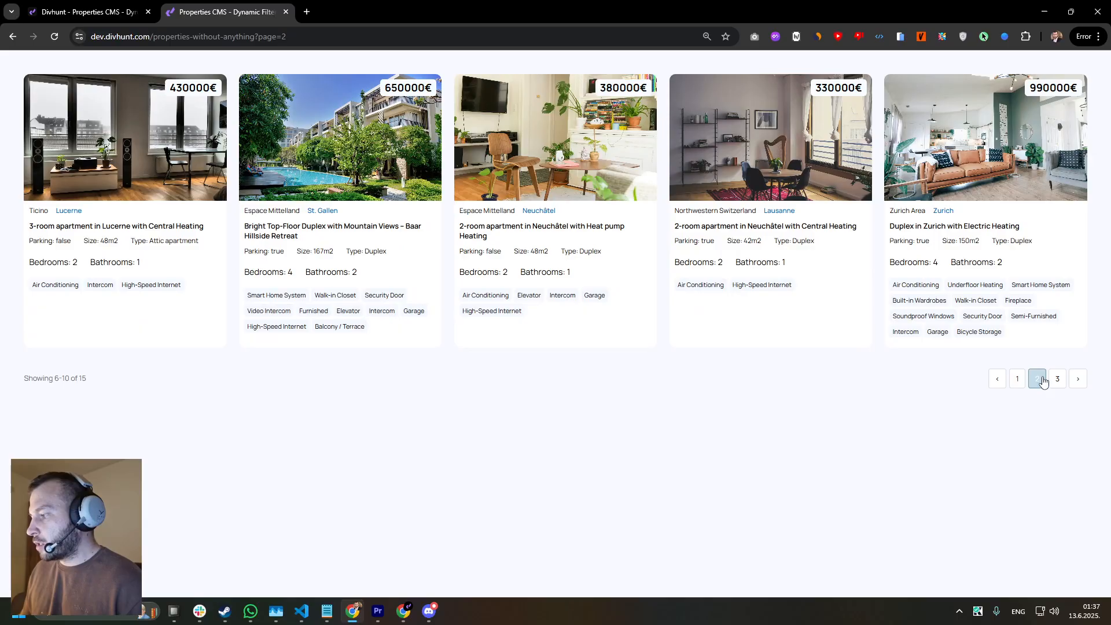
left_click(1078, 368)
Step: Return to the builder and set the Property Item's pagination to 10 items per page
key("ctrl+shift+Tab")
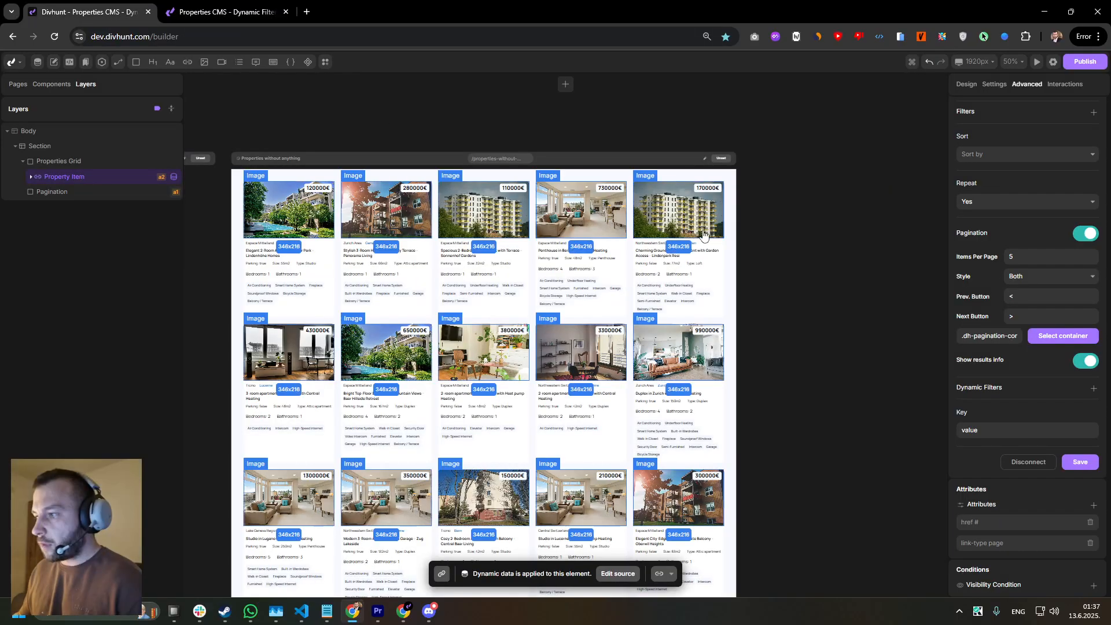
scroll(1030, 324, "up", 1)
left_click(999, 314)
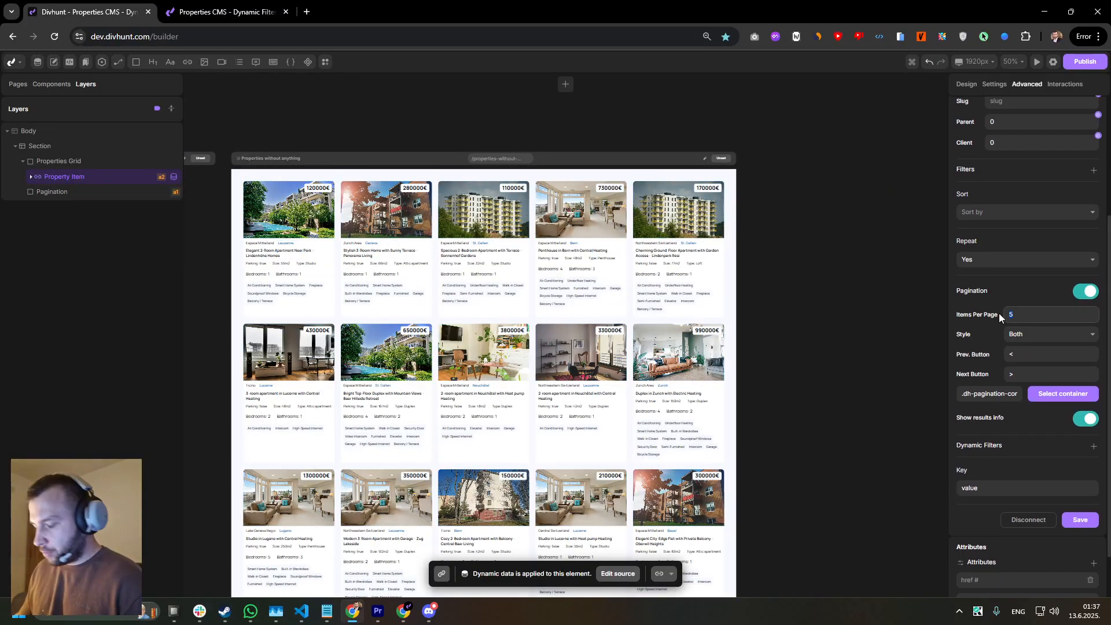
type("10")
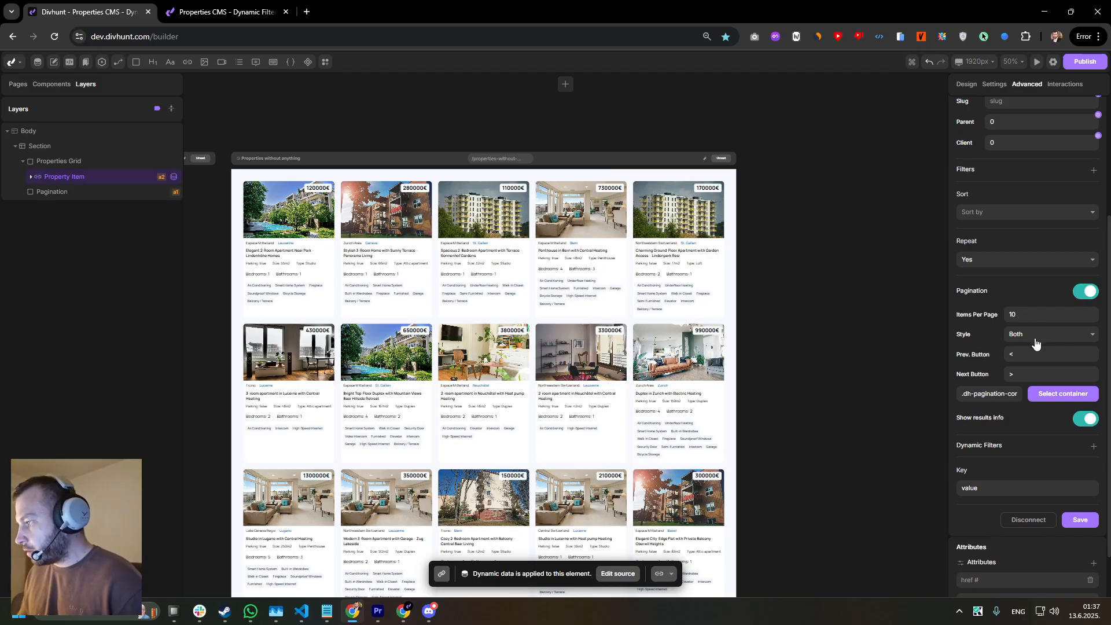
Step: Set the Property Item's pagination style to Simple (Prev/Next) and save the source settings
left_click(1023, 338)
left_click(1033, 371)
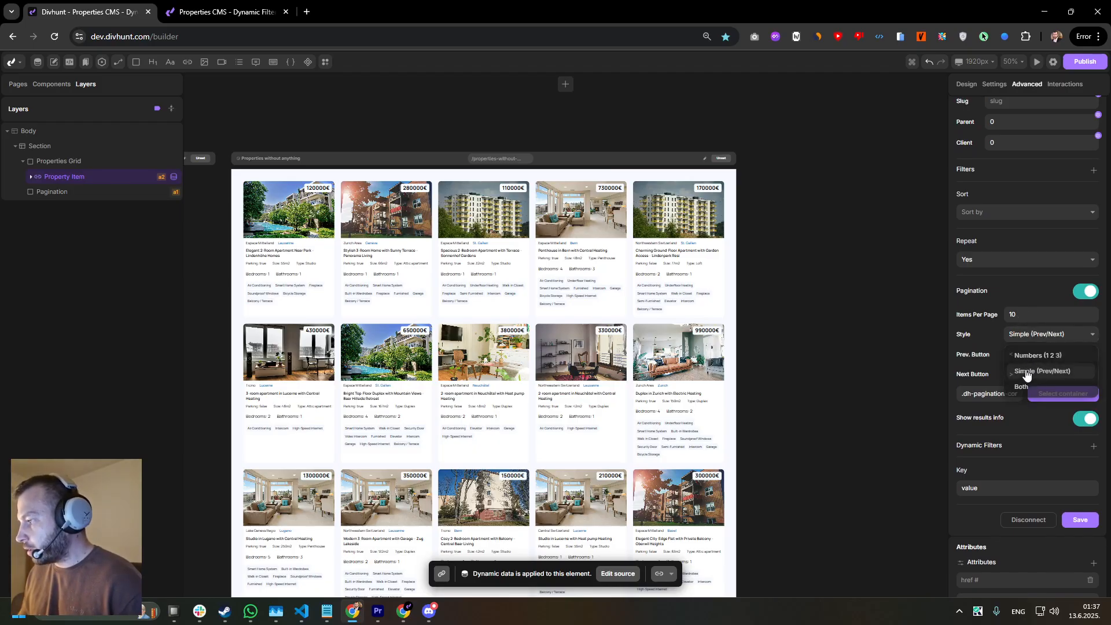
scroll(1081, 413, "down", 1)
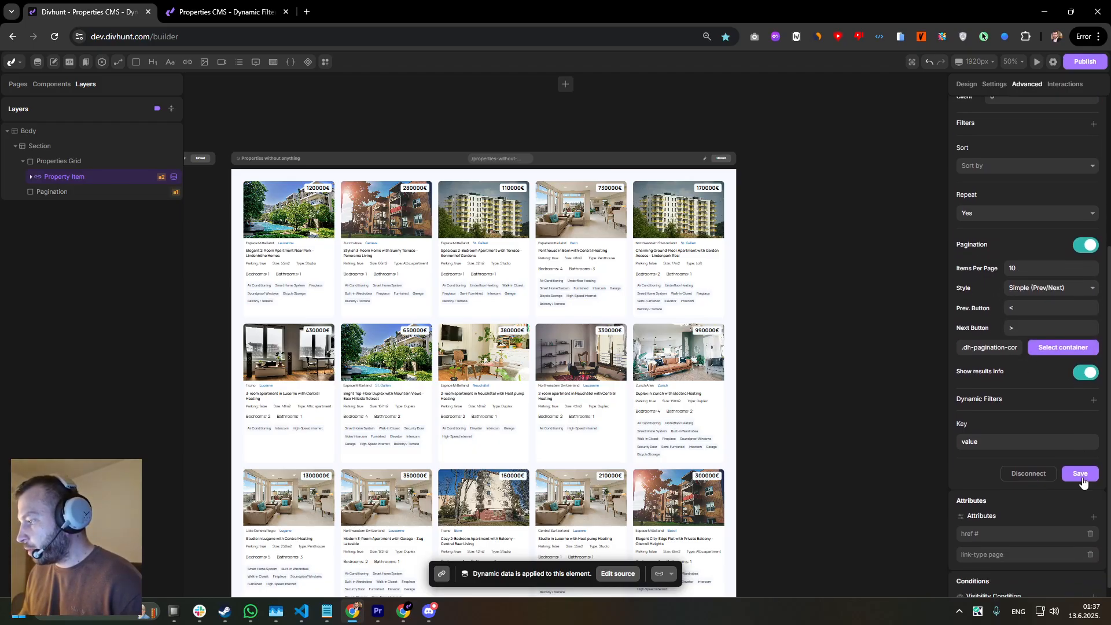
left_click(1081, 461)
Step: Reload the live properties page without the ?page=3 parameter in its address and check the pagination below the listings
left_click(210, 11)
key("F5")
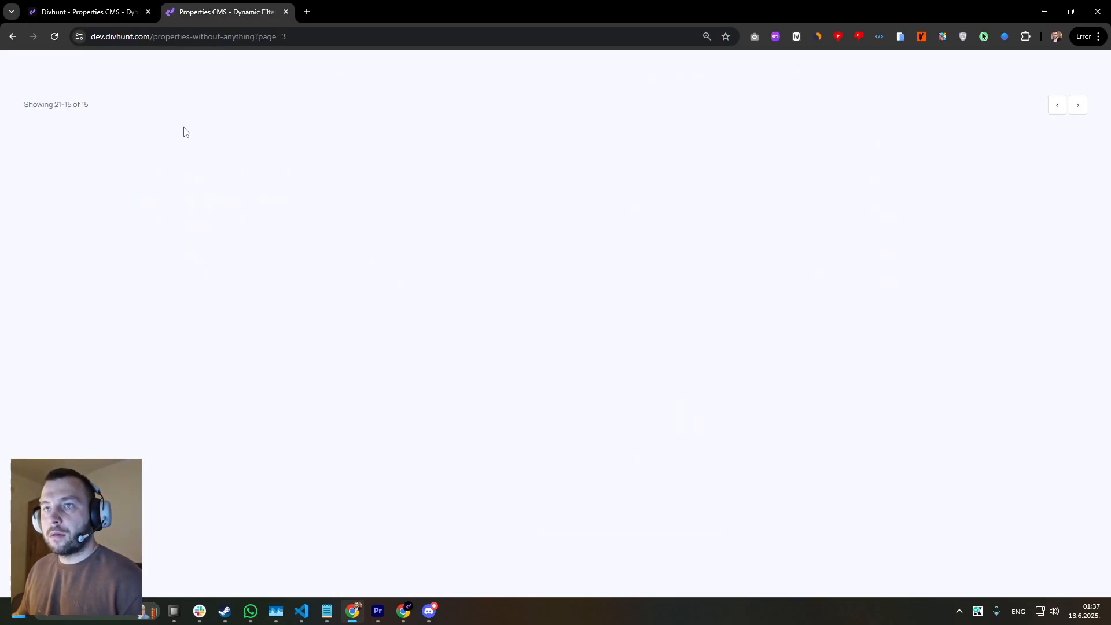
left_click_drag(287, 37, 243, 37)
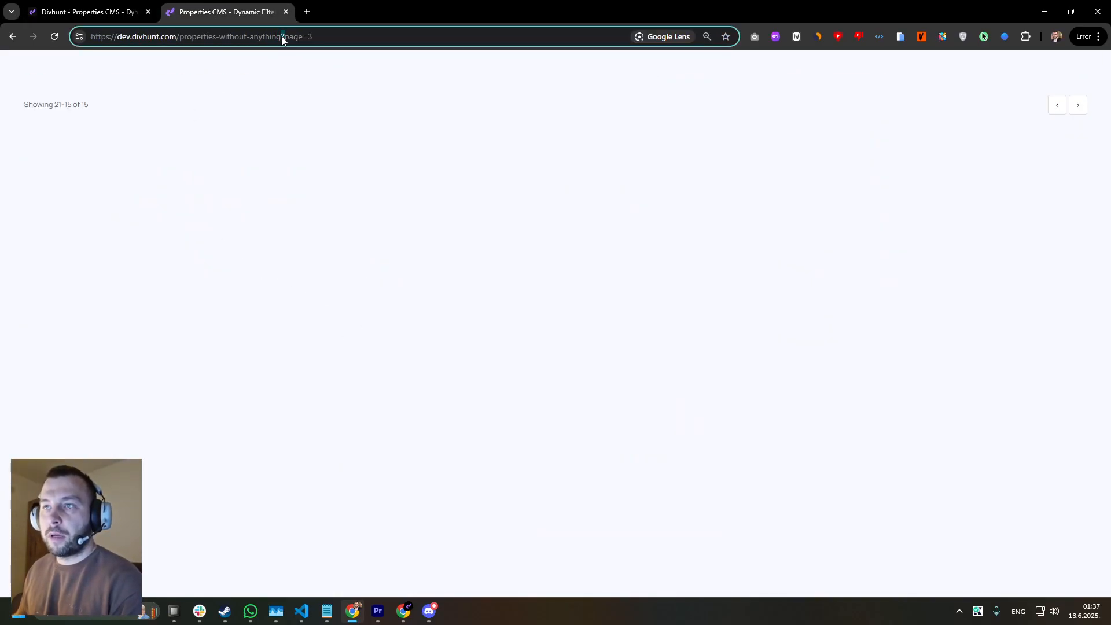
key("BackSpace")
key("Return")
scroll(259, 168, "down", 2)
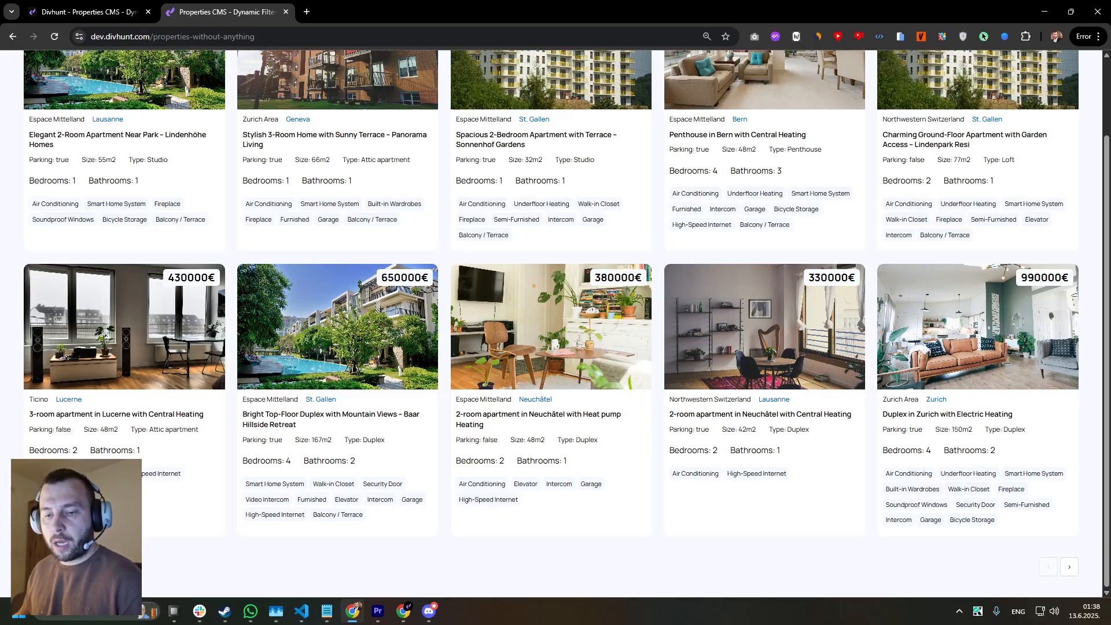
Step: Test the live pagination by moving between the two pages with the next and previous arrows
left_click(1070, 573)
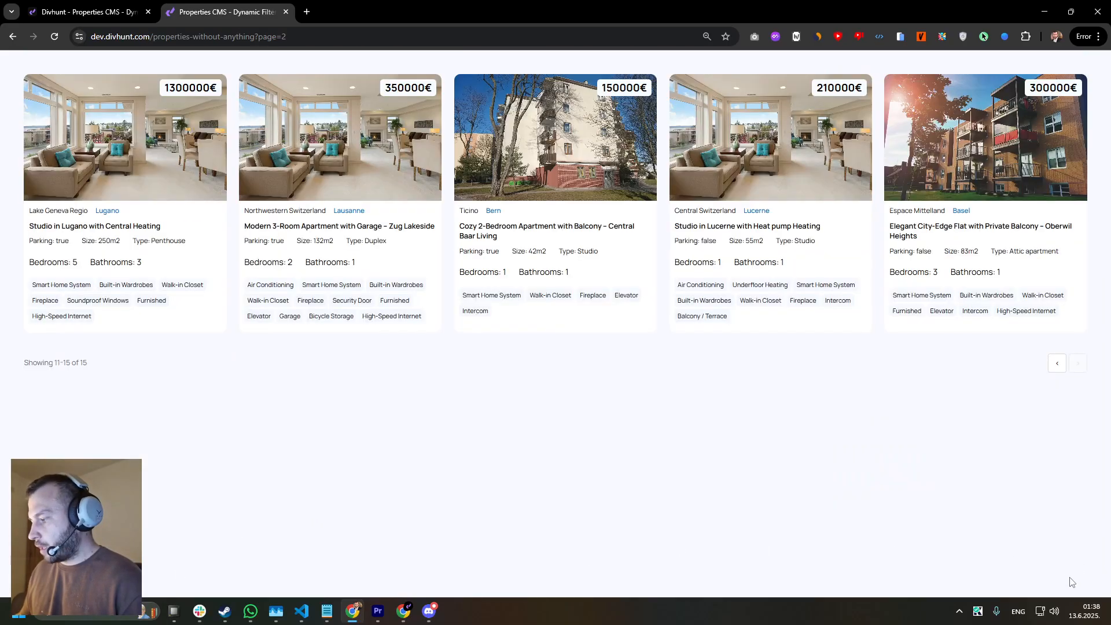
left_click(1057, 363)
scroll(1057, 452, "down", 2)
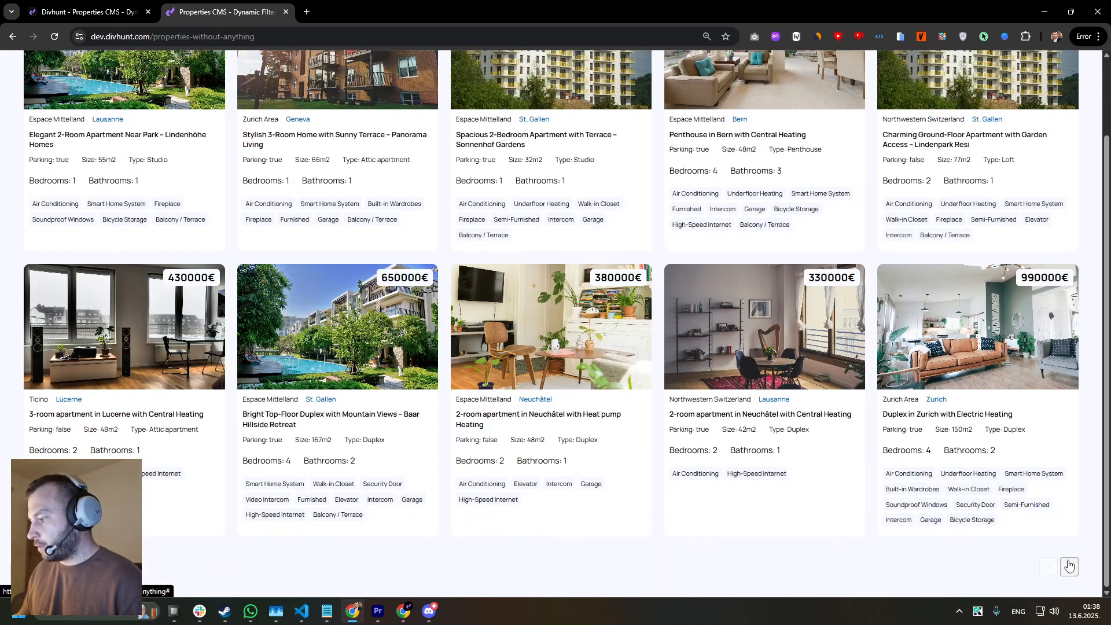
left_click(1069, 566)
Step: In the builder, set the pagination to Numbers (1 2 3) style with 5 items per page, disable results info, and save
key("ctrl+Tab")
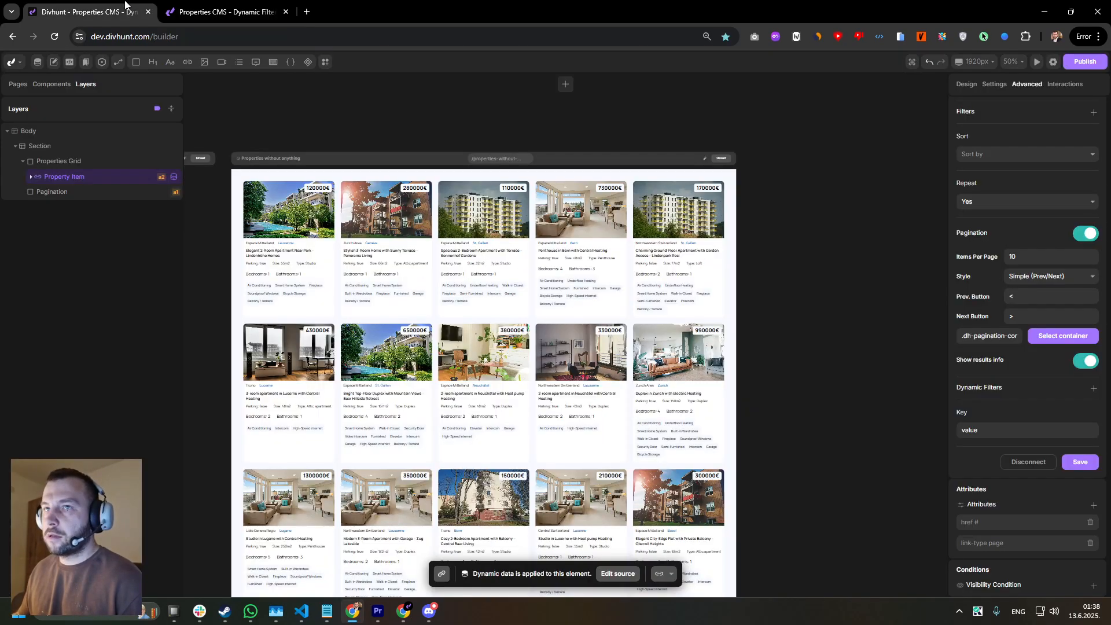
left_click(1028, 282)
left_click(1042, 298)
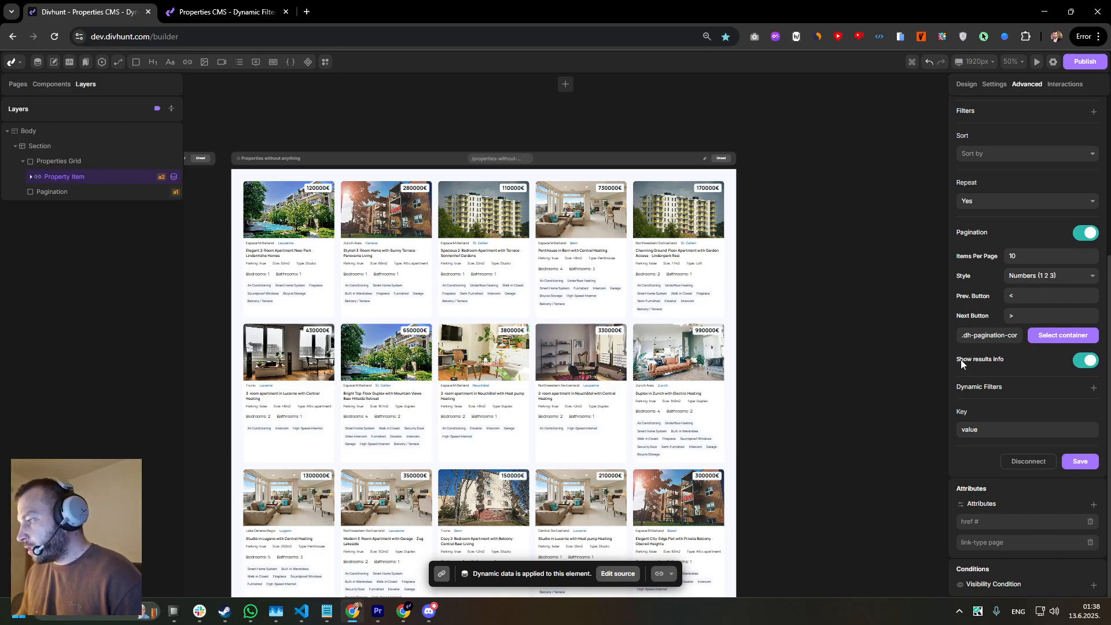
left_click(1089, 361)
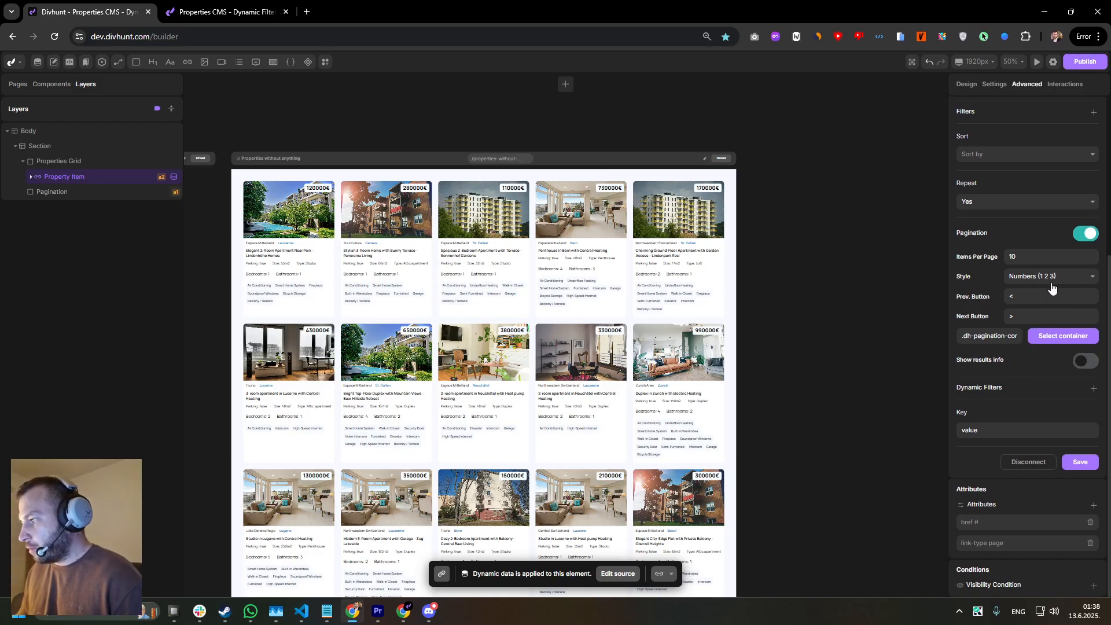
left_click(1081, 461)
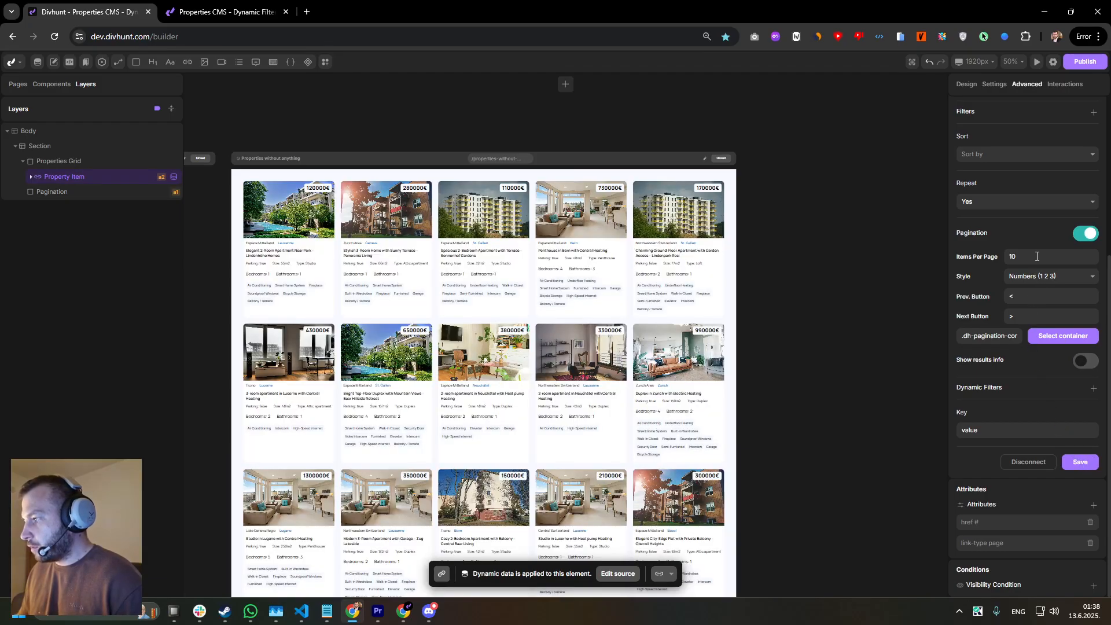
left_click(1037, 256)
left_click(1080, 466)
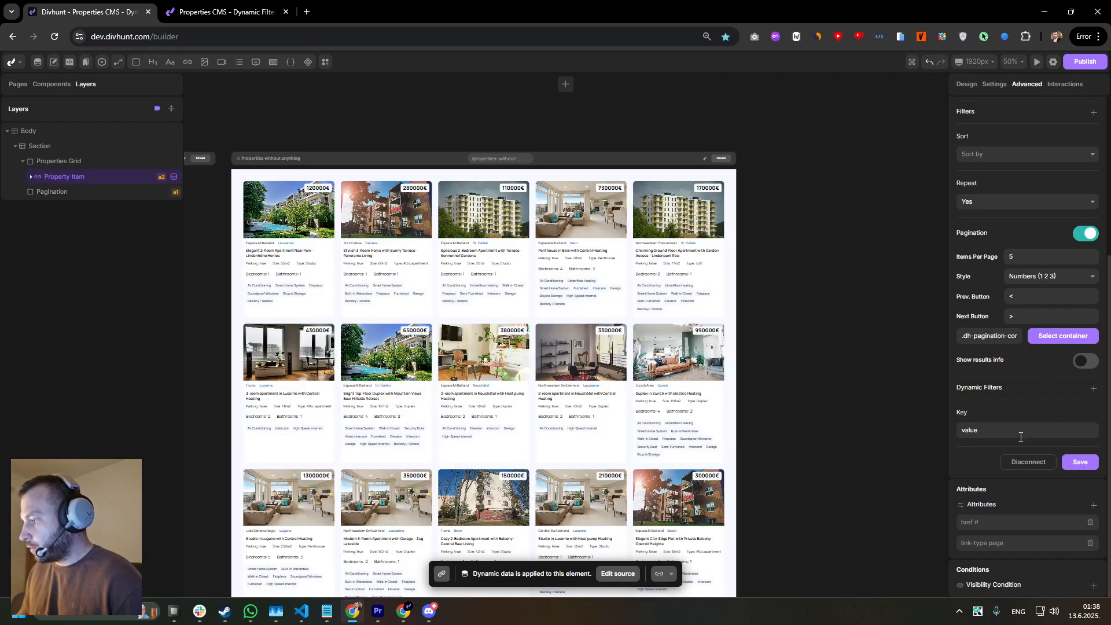
Step: Reload the live properties page and test the numbered pagination by going through pages 1, 2 and 3 and back
left_click(225, 11)
key("F5")
scroll(324, 243, "down", 5)
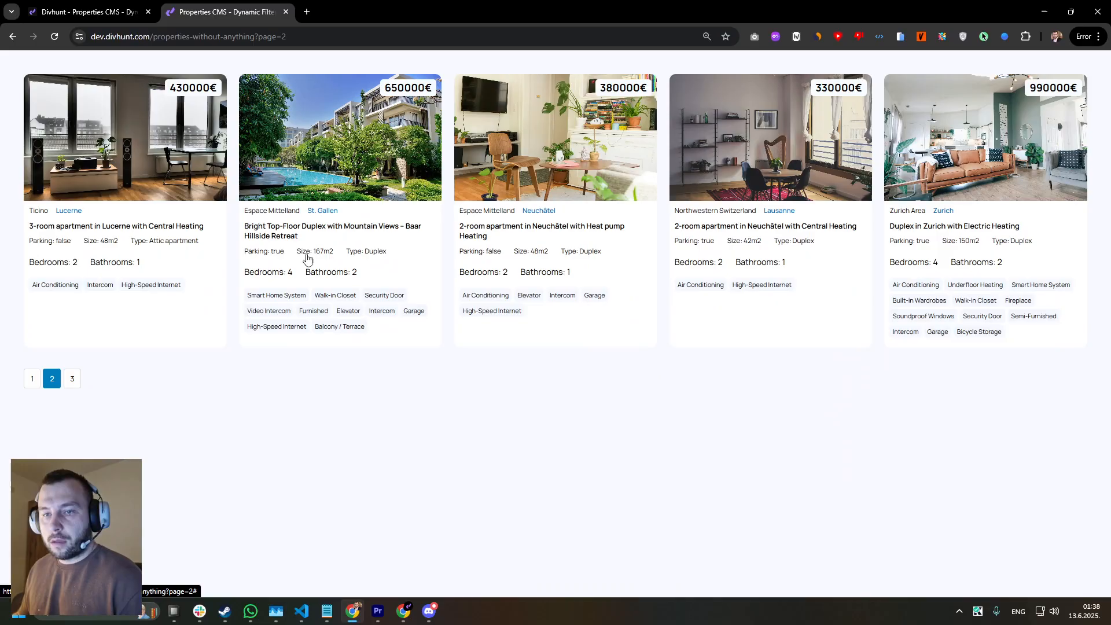
left_click(32, 381)
left_click(52, 380)
left_click(72, 380)
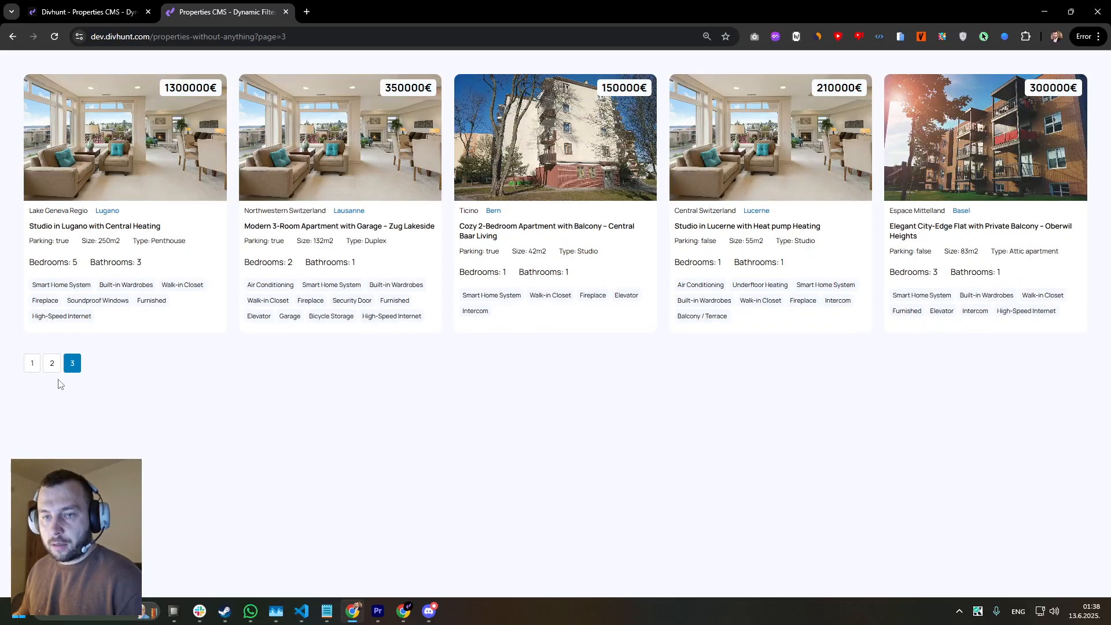
left_click(51, 363)
left_click(32, 377)
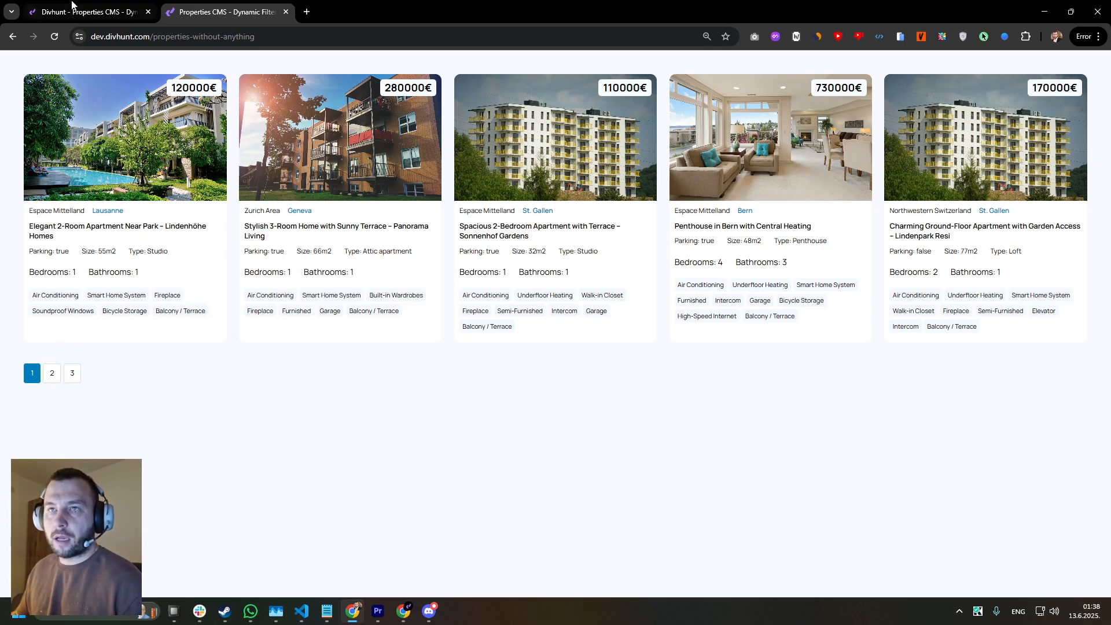
Step: Return to the builder, enable Show results info for the pagination, and save
left_click(87, 12)
left_click(1080, 362)
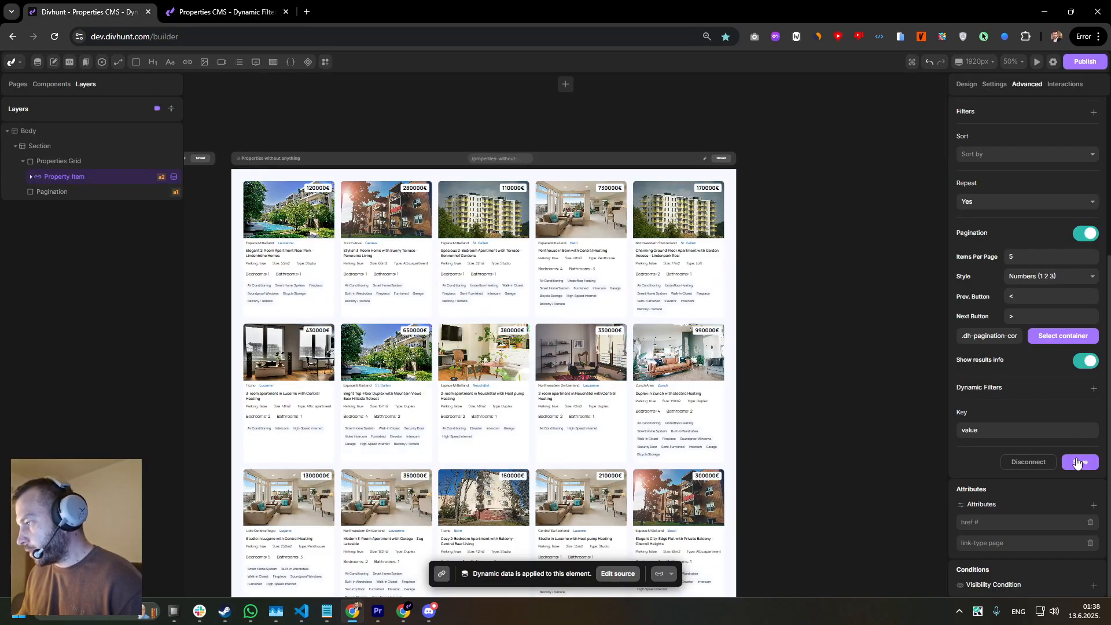
left_click(1079, 461)
Step: Reload the live page and check the results info text beside the page numbers
left_click(226, 11)
key("F5")
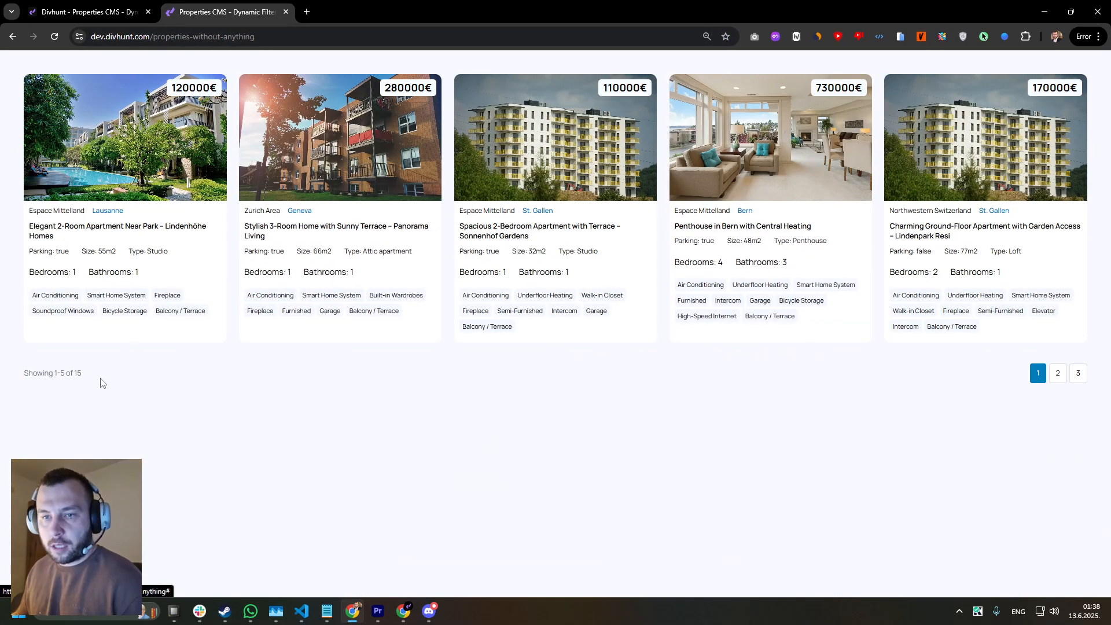
left_click_drag(82, 374, 27, 376)
Step: Disable Show results info in the builder's pagination settings, save, and reload the live page
left_click(86, 11)
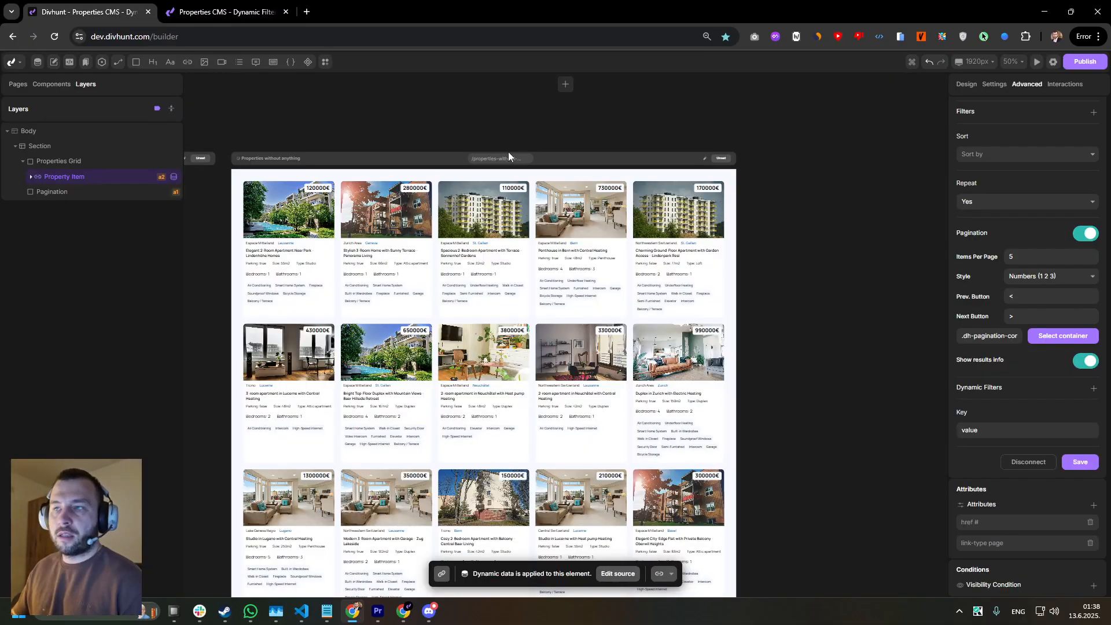
left_click(1085, 365)
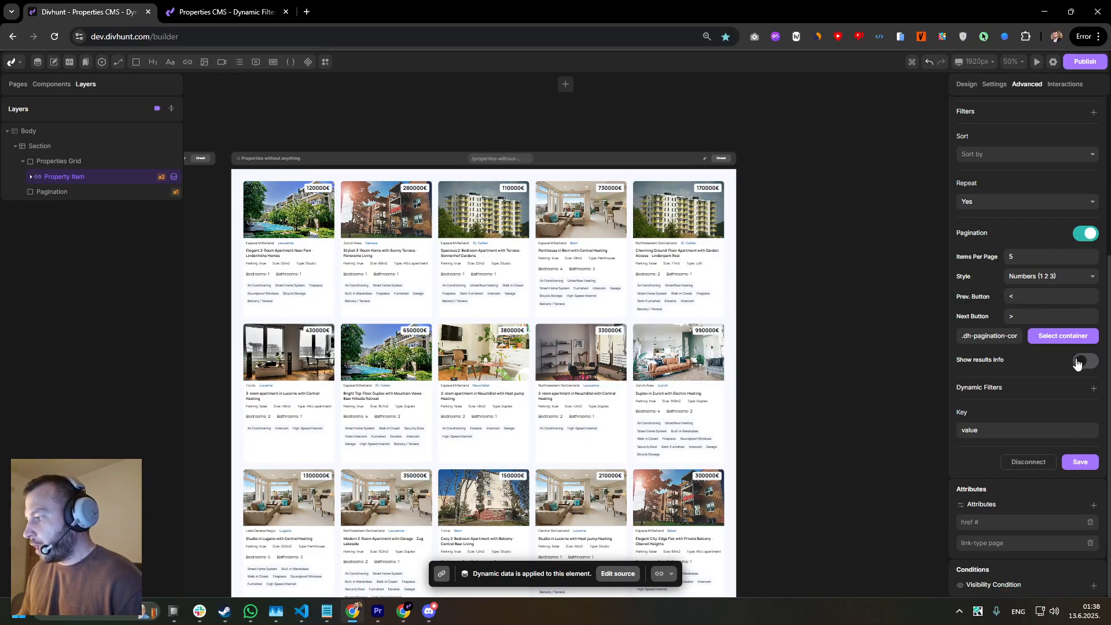
left_click(1080, 462)
left_click(226, 11)
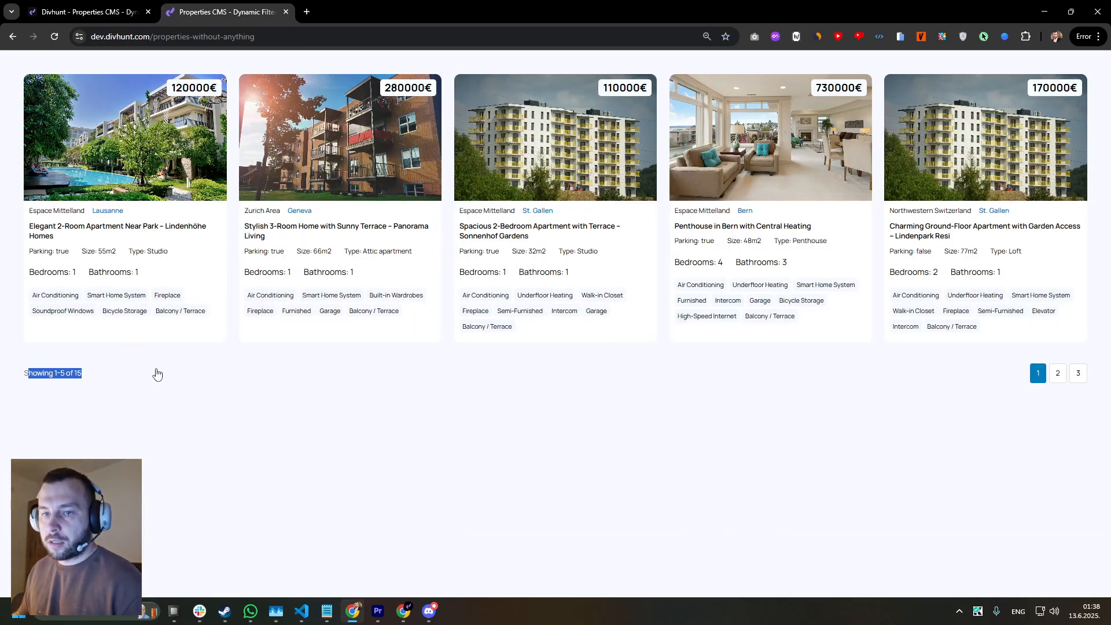
key("F5")
Step: Give the Pagination div a horizontal layout centered on both axes and check it on page 2 of the live listing
left_click(111, 8)
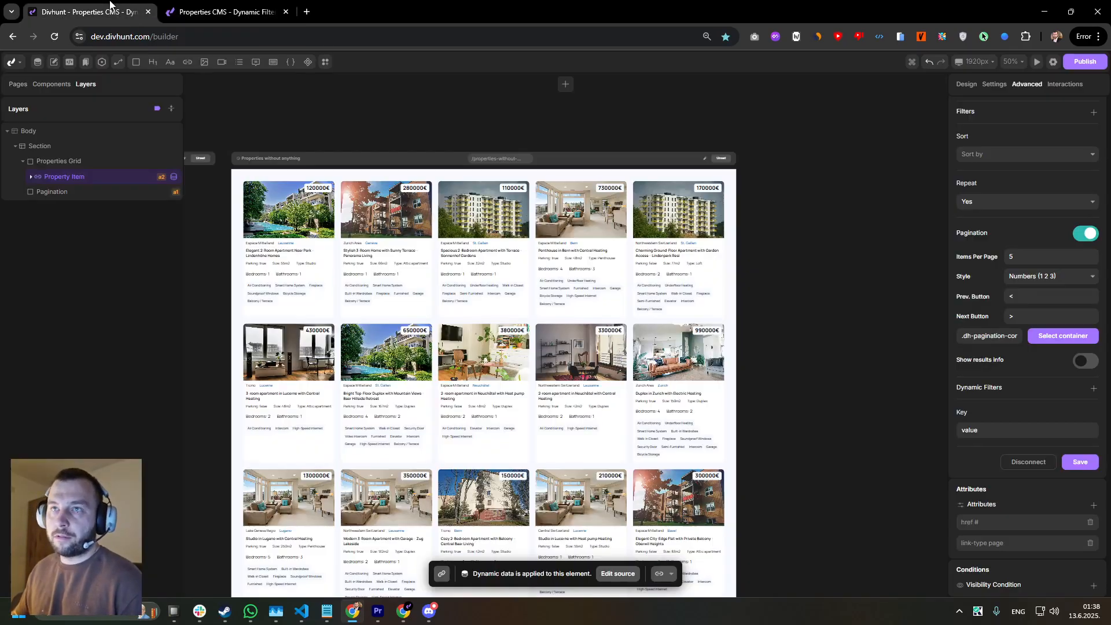
left_click(598, 173)
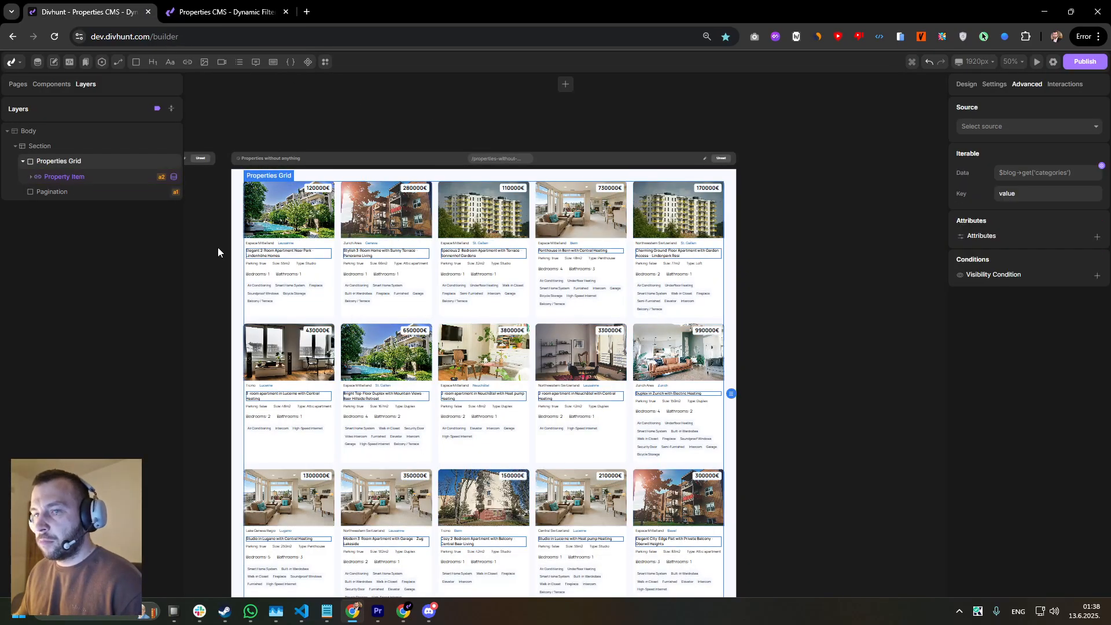
left_click(61, 195)
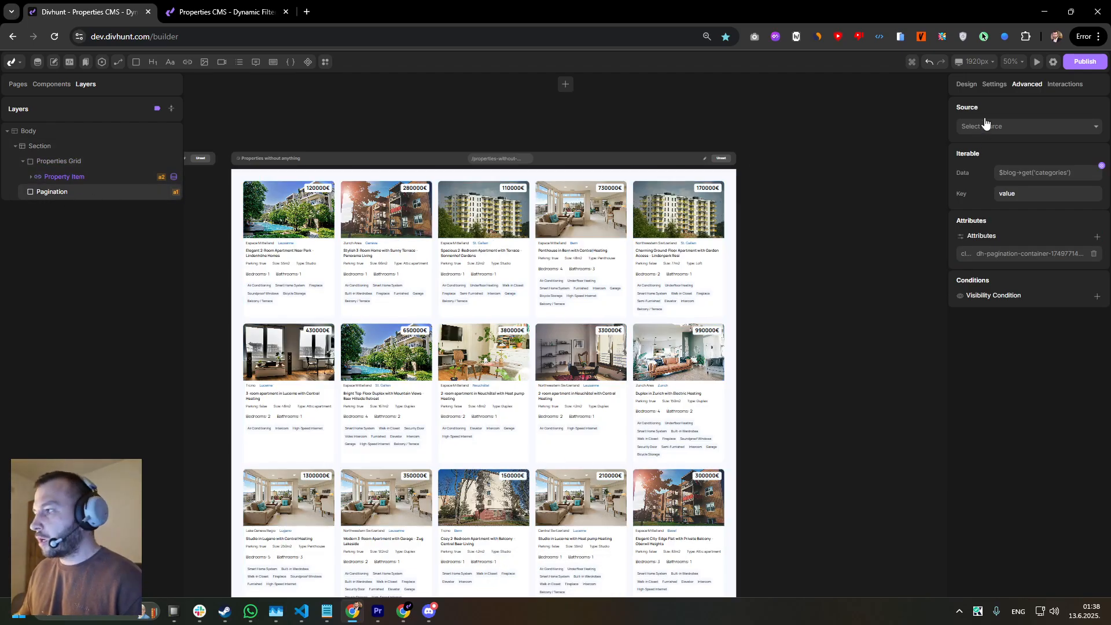
left_click(965, 85)
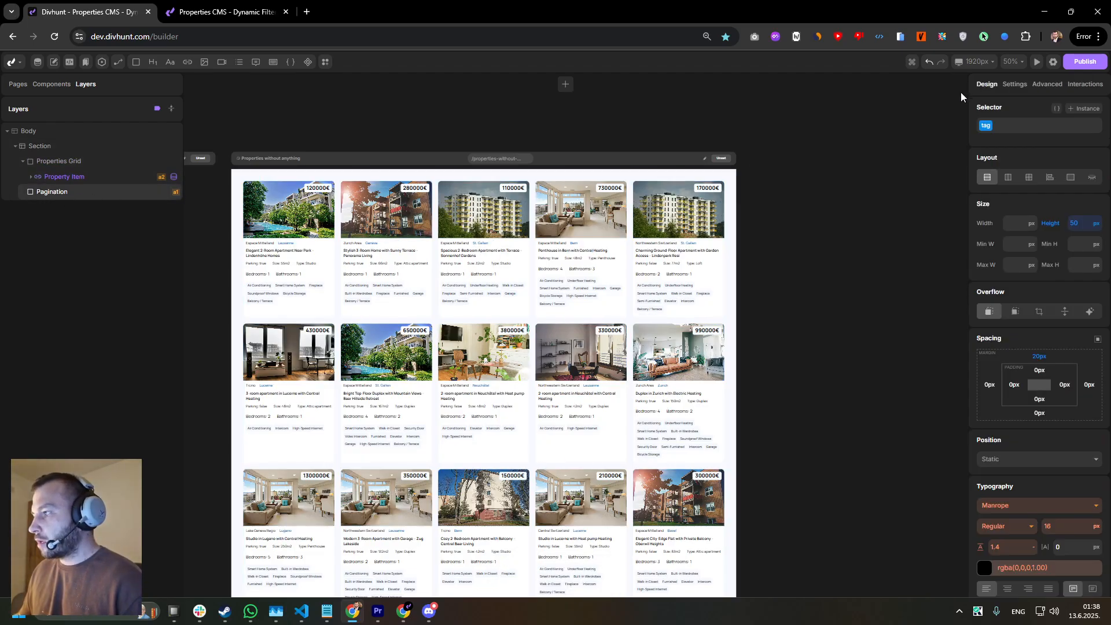
left_click(1008, 178)
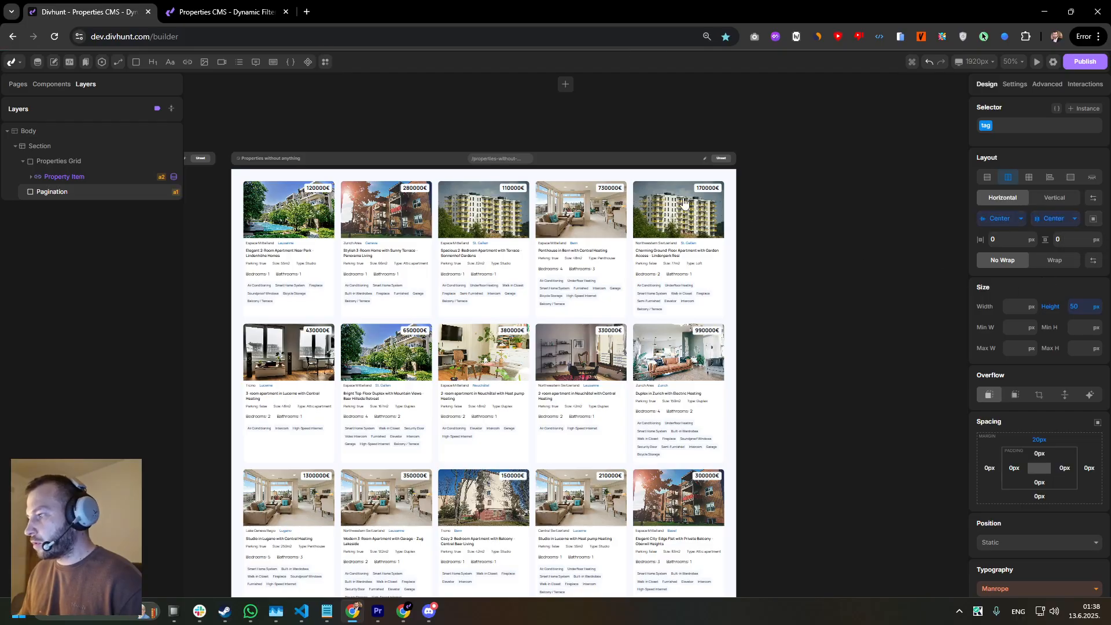
left_click(226, 11)
left_click(554, 374)
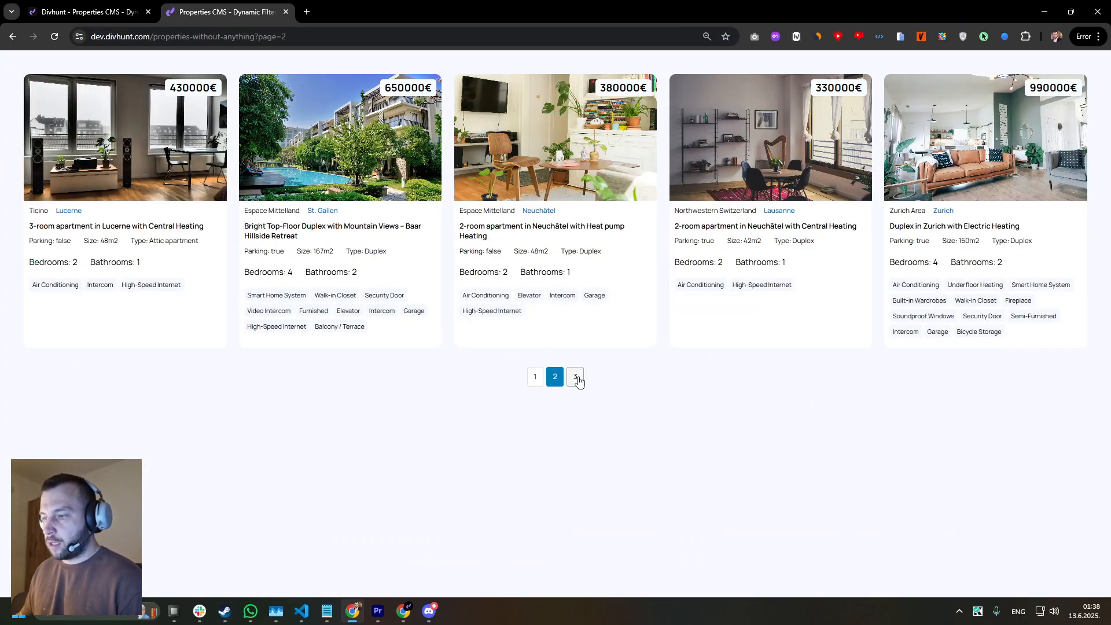
Step: Set both the alignment and the justification of the Pagination div's layout to End
left_click(114, 6)
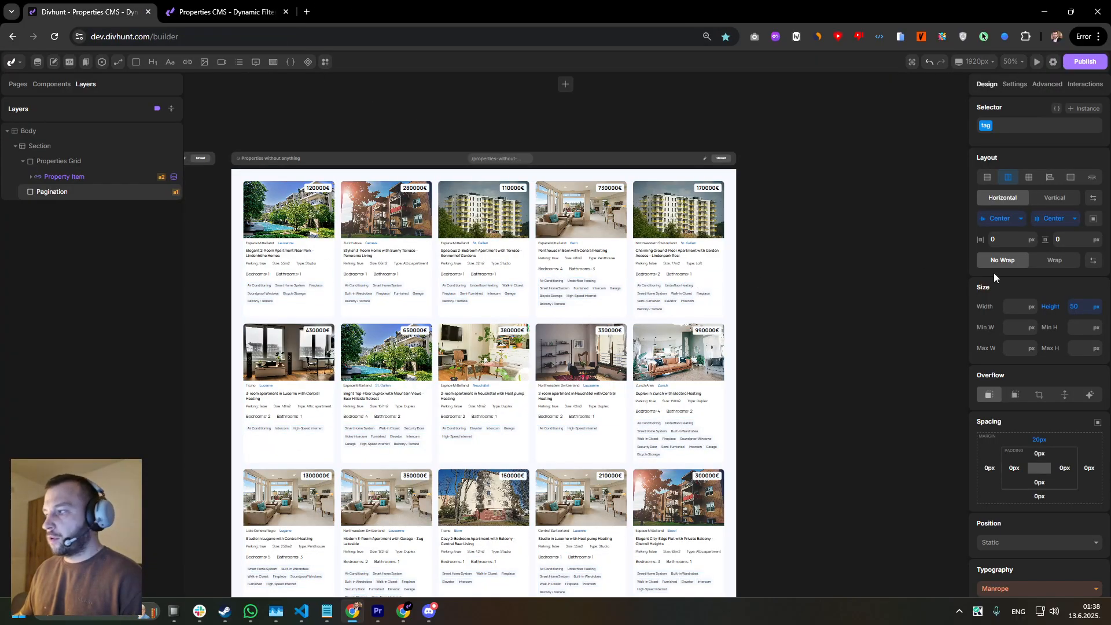
left_click(1015, 218)
left_click(1007, 282)
left_click(1054, 218)
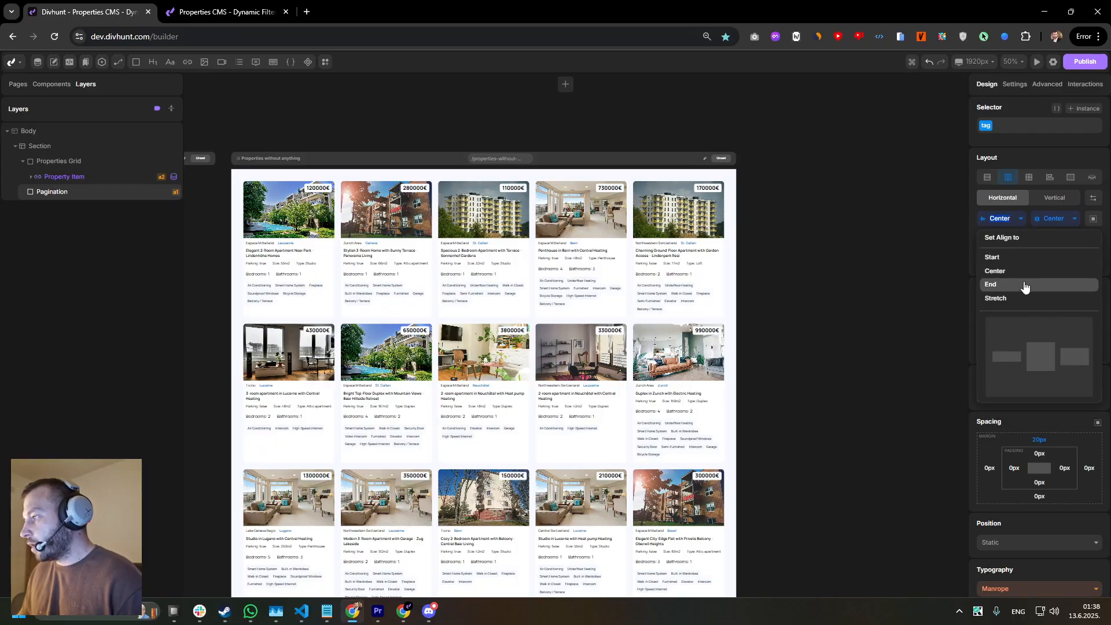
left_click(1019, 289)
left_click(1064, 224)
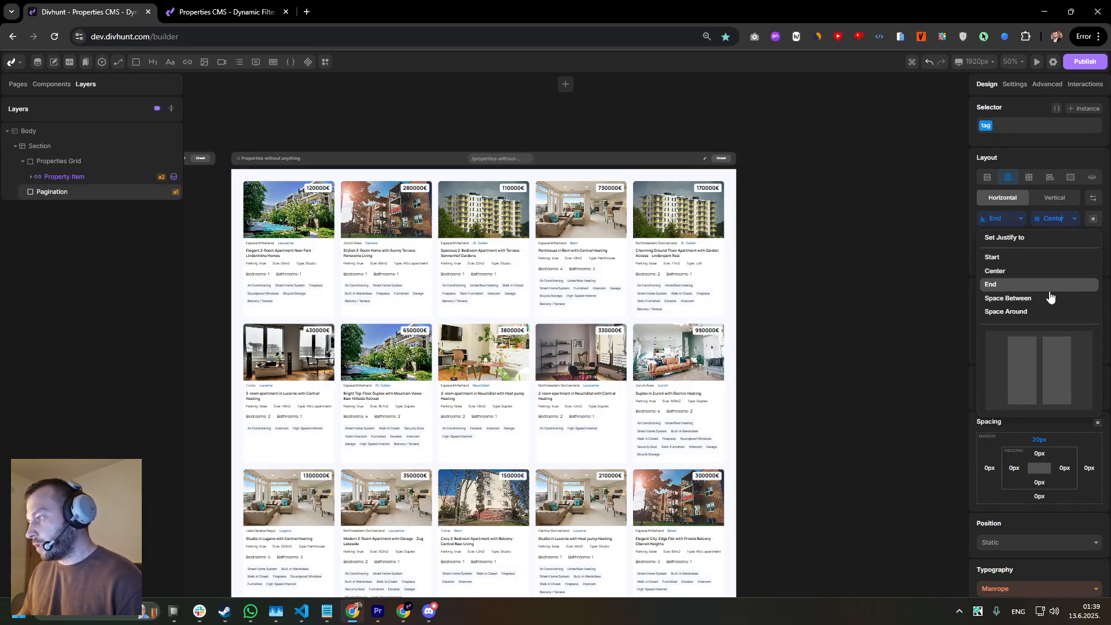
left_click(1052, 293)
Step: Check the end-aligned pagination on the live page by switching between its numbered pages
left_click(185, 12)
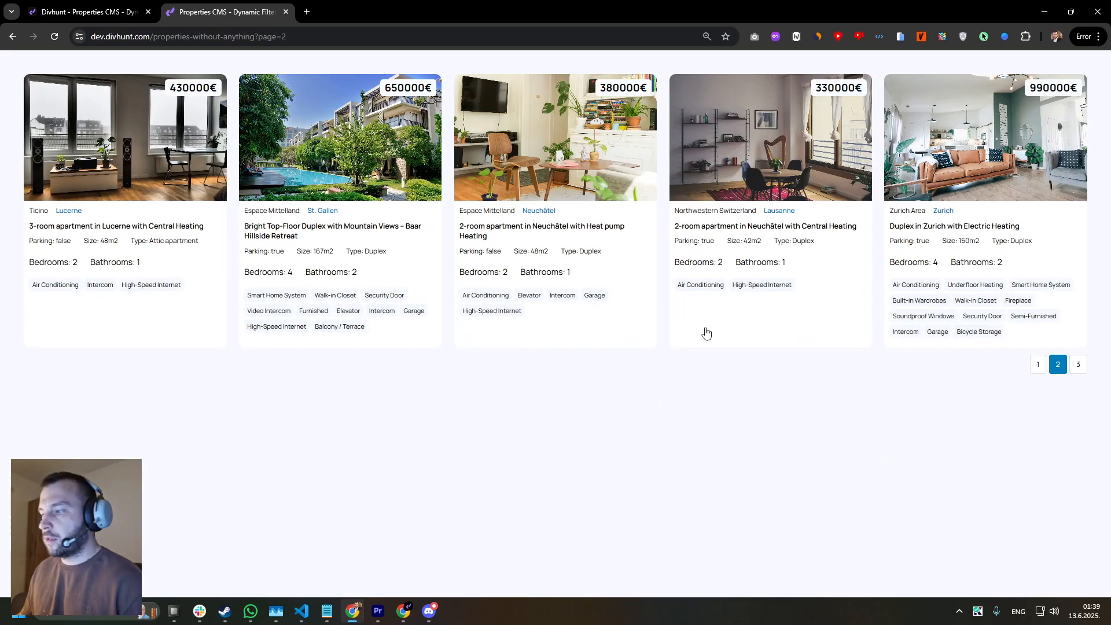
left_click(1062, 370)
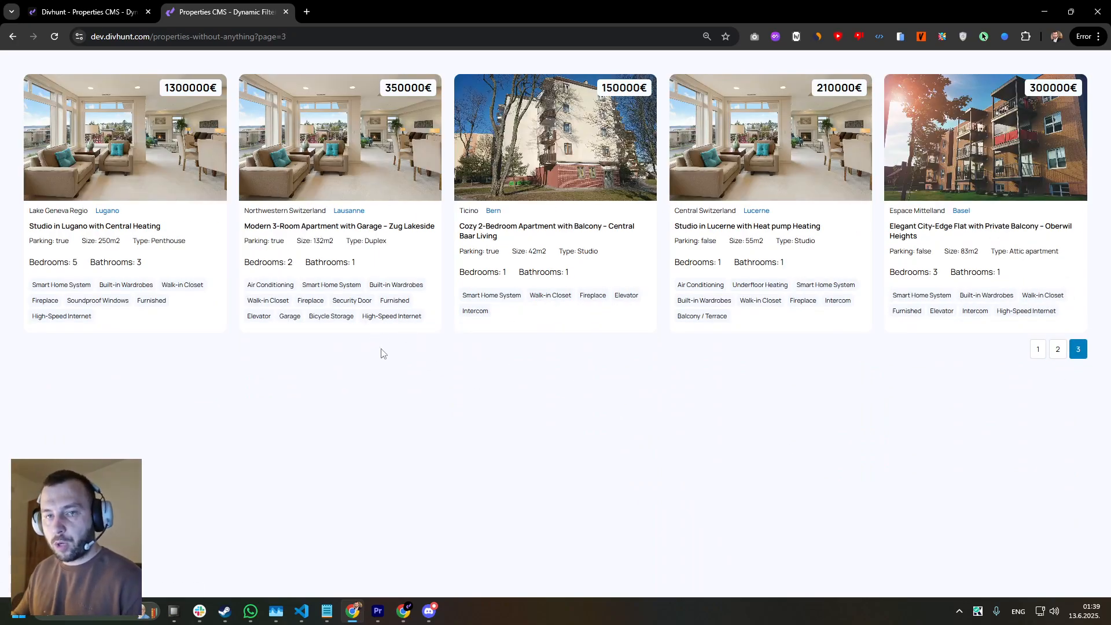
left_click(104, 4)
left_click(228, 12)
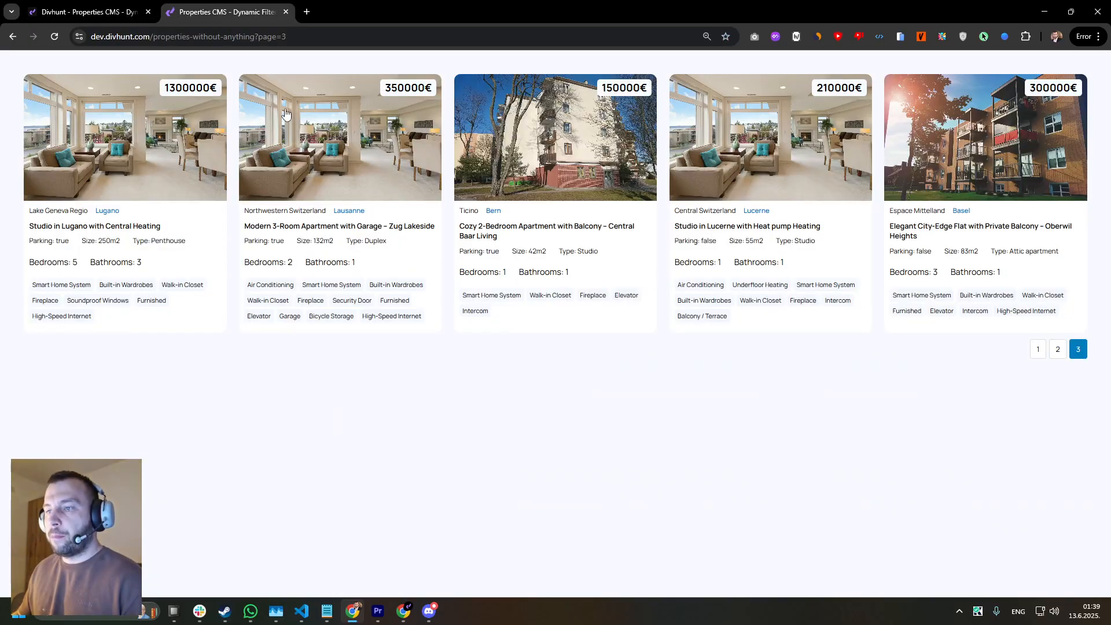
left_click(1037, 351)
left_click(1057, 362)
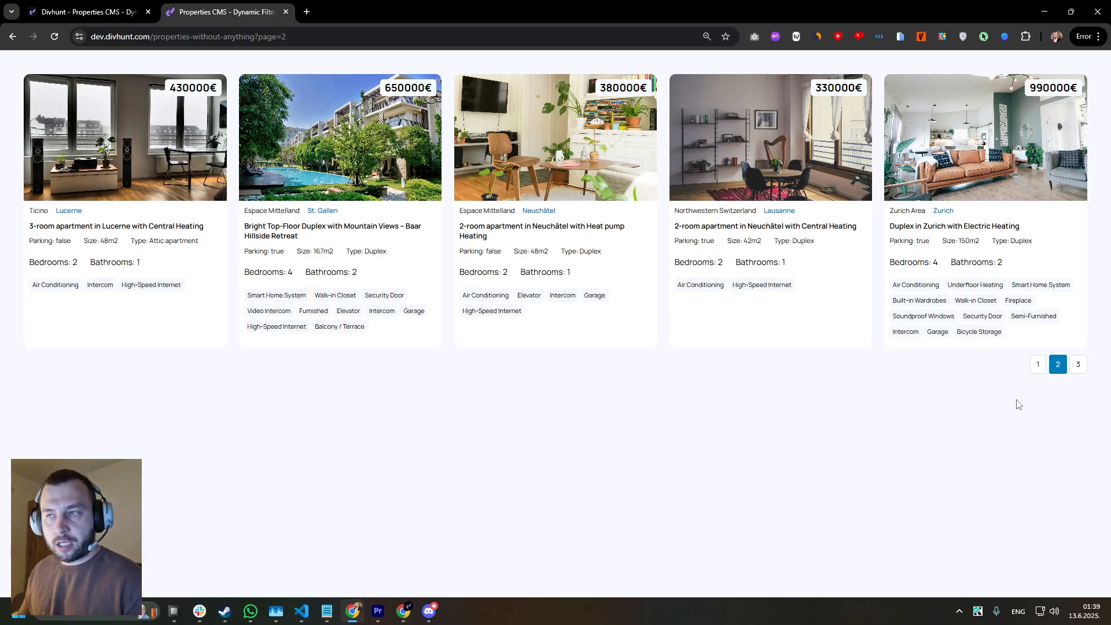
Step: Inspect the page 1 pagination button on the live listing and select its outer container's dh-pagination class name in the markup
right_click(315, 64)
left_click(369, 341)
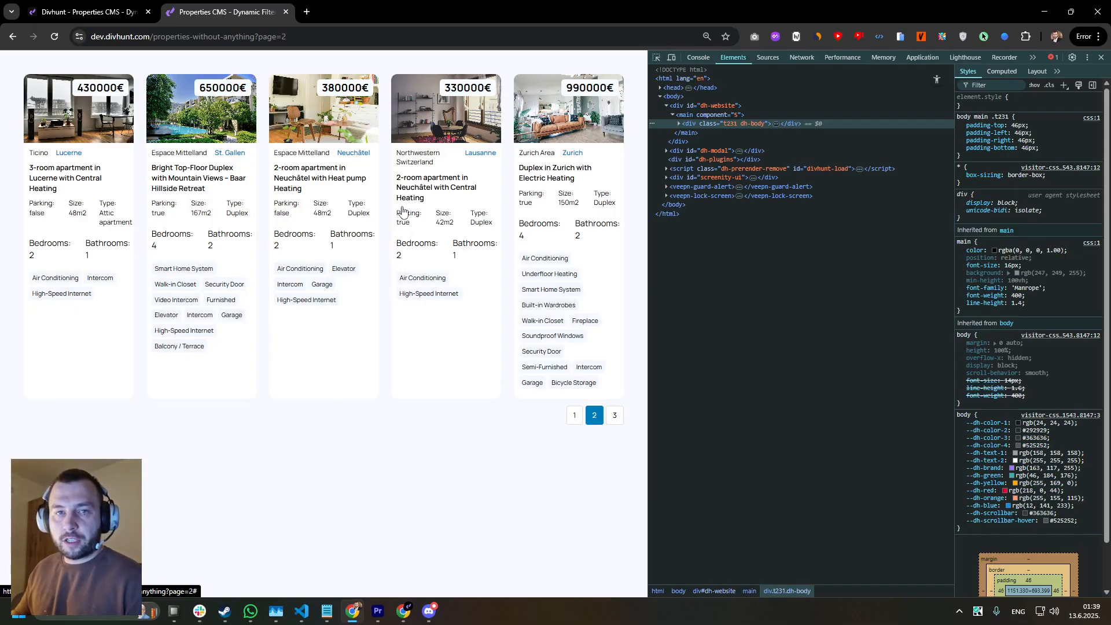
left_click(657, 58)
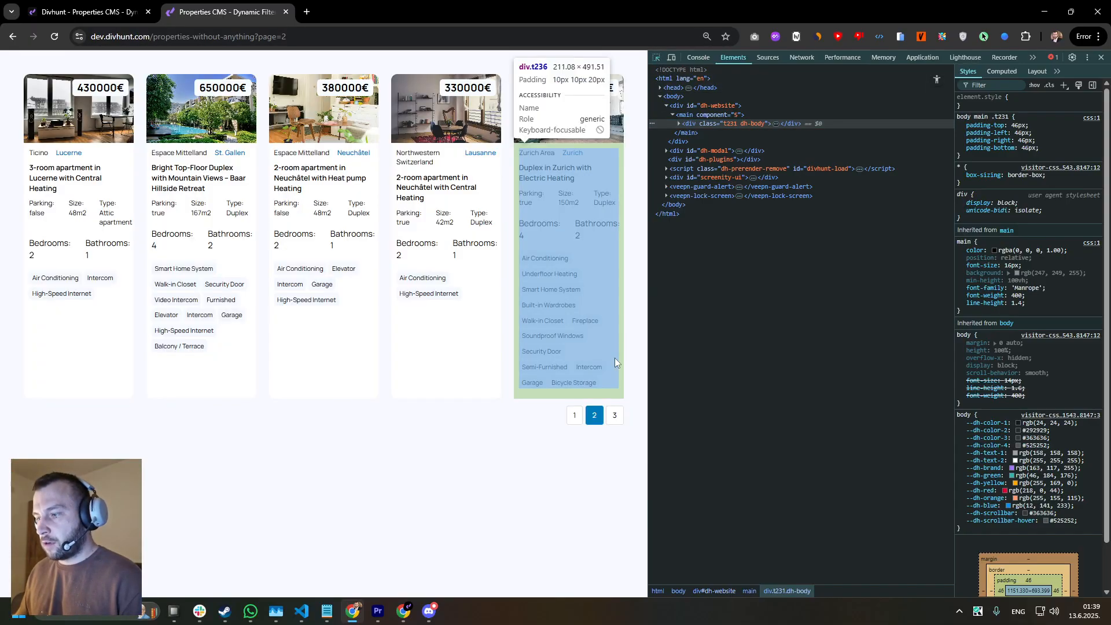
left_click(582, 415)
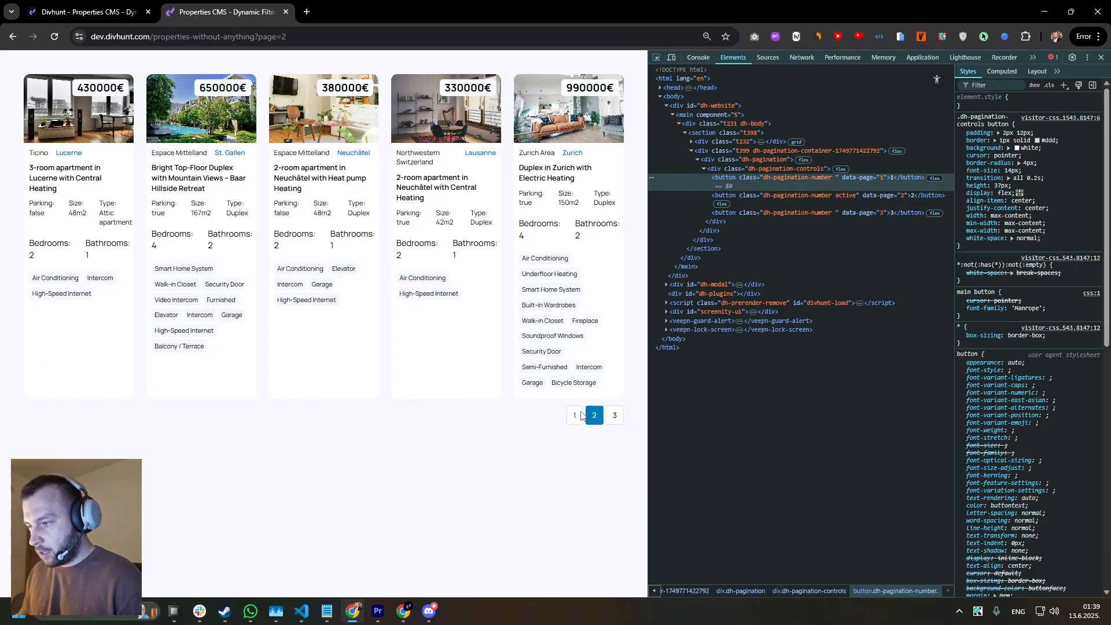
left_click(762, 161)
double_click(747, 159)
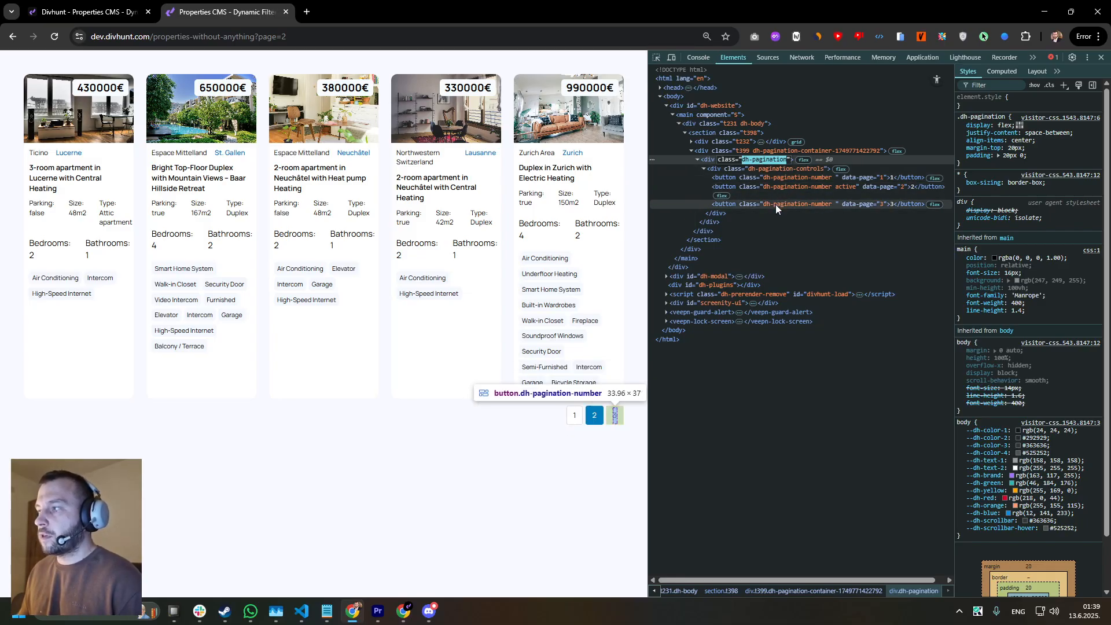
Step: Create a new CSS file named pagination.css in the Divhunt builder
left_click(116, 12)
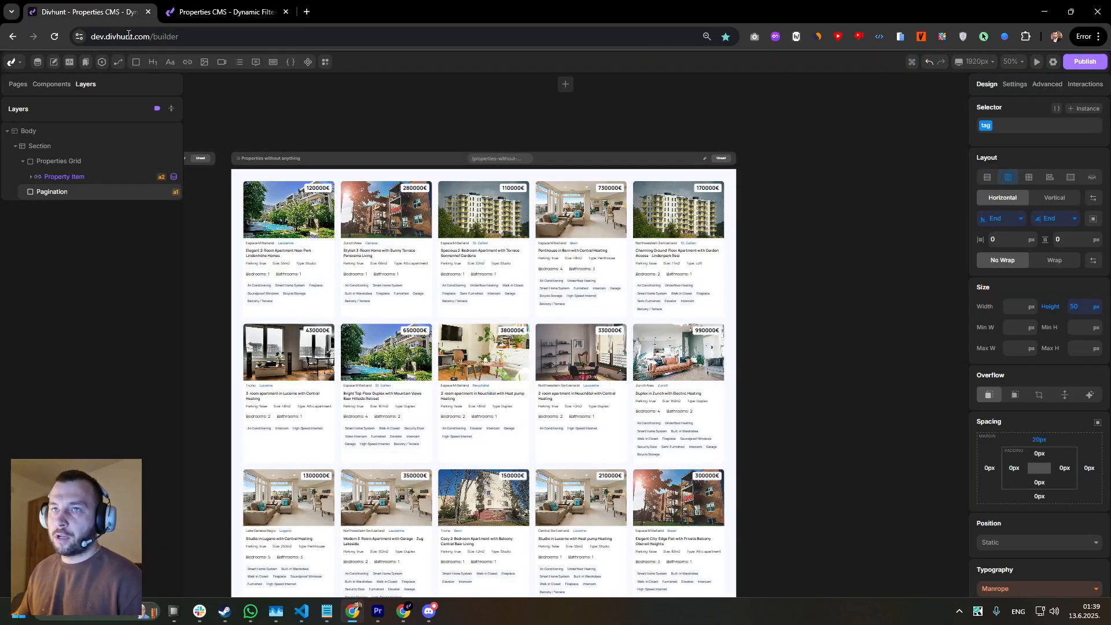
left_click(69, 63)
left_click(129, 109)
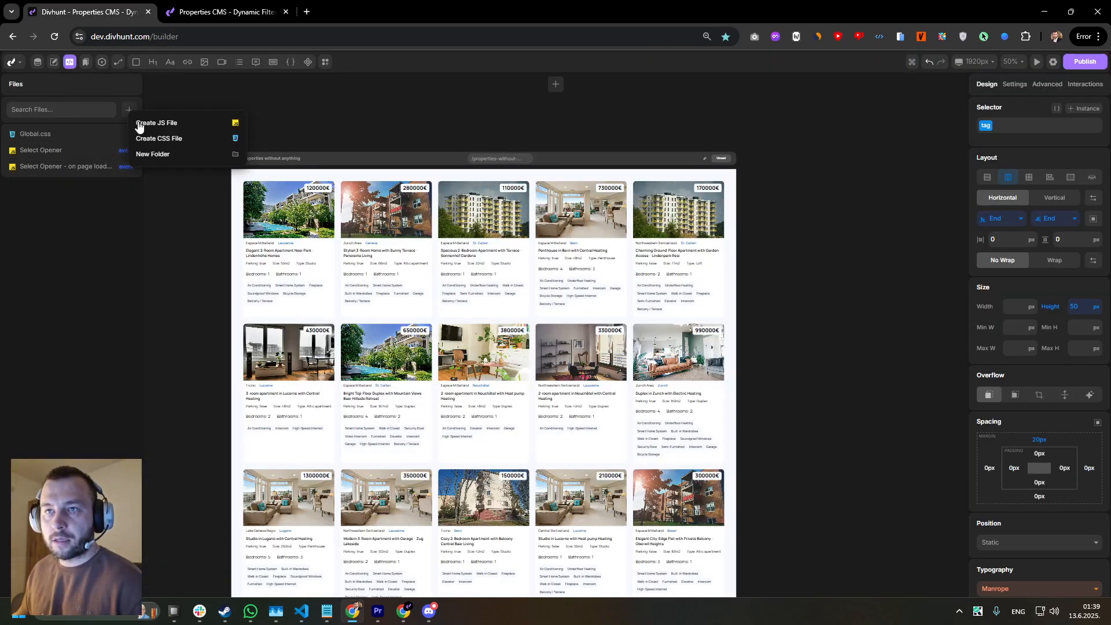
left_click(151, 142)
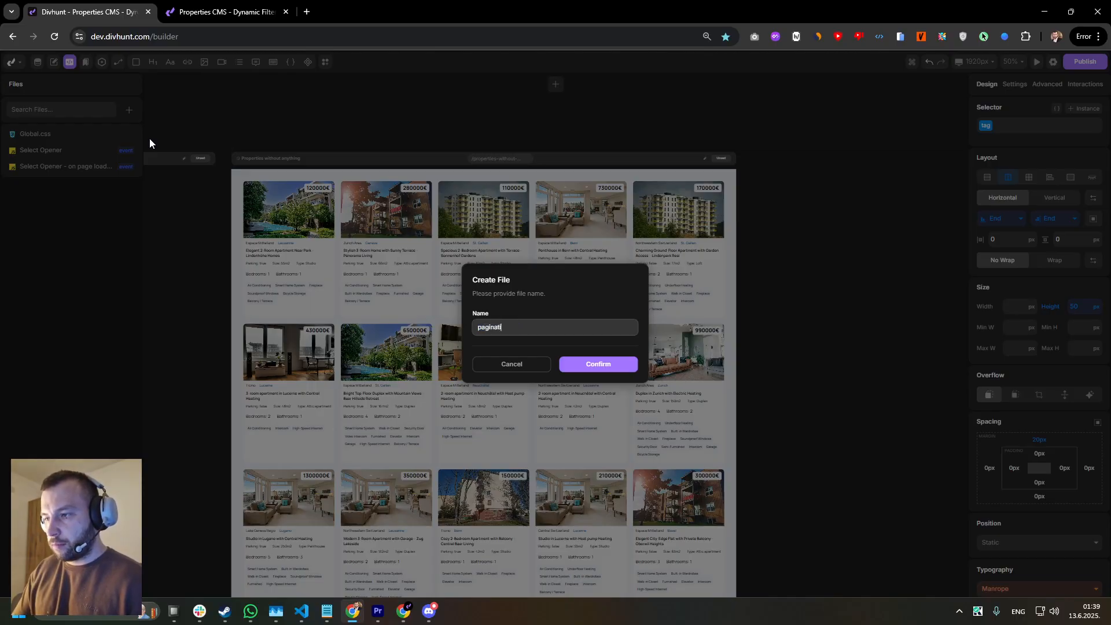
type("pagination.css")
left_click(579, 364)
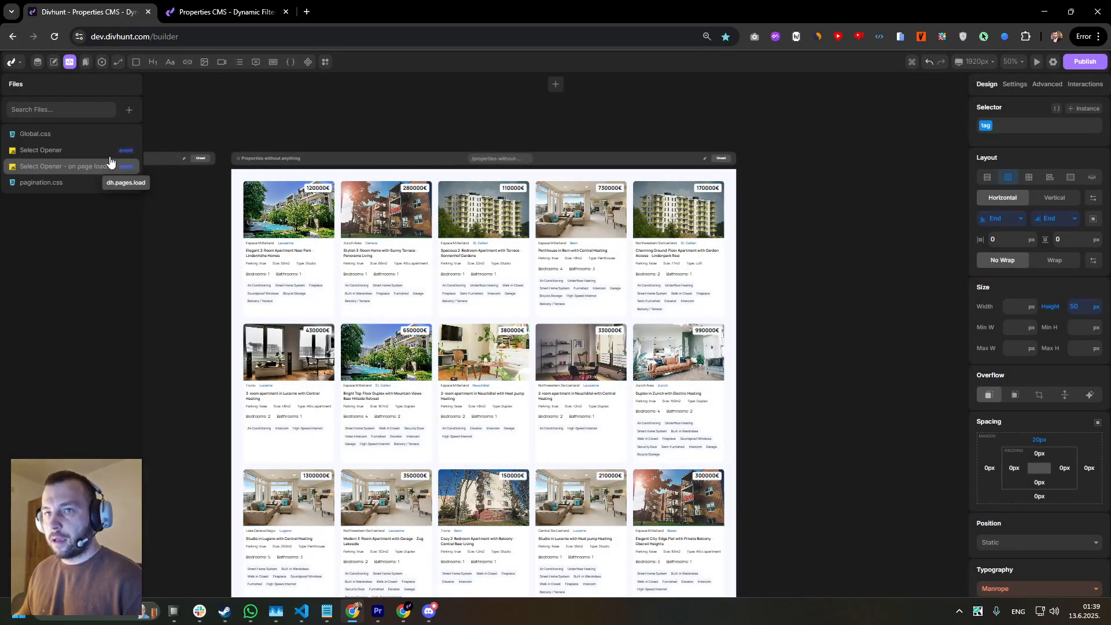
Step: Open pagination.css and add an empty .dh-pagination rule
left_click(41, 182)
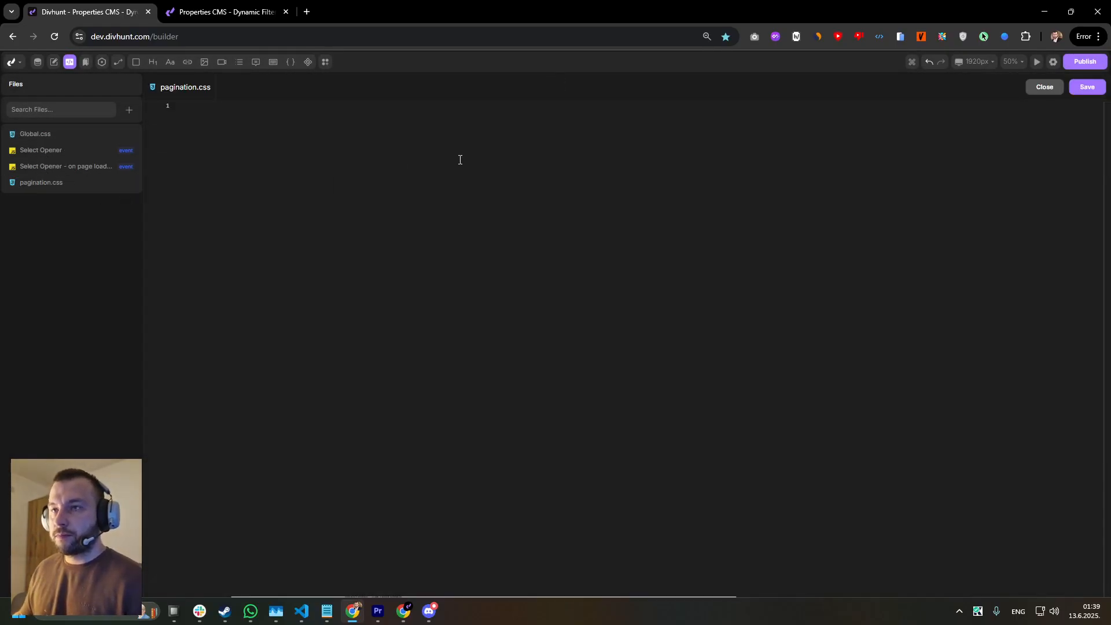
type(".dh-pagination")
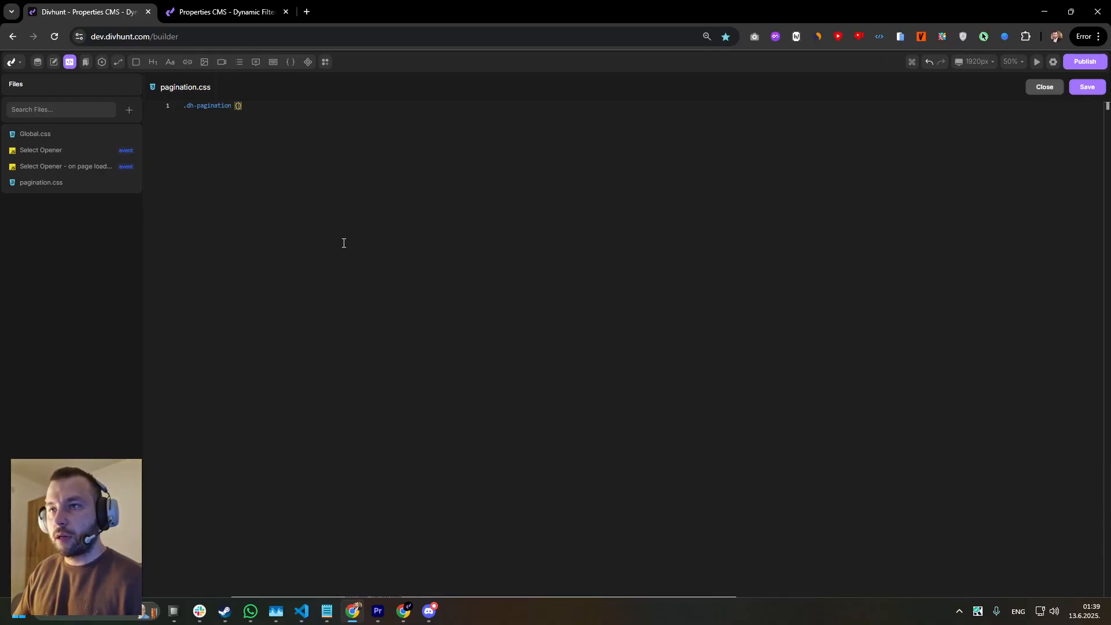
key("Return")
Step: Inspect the active page 2 button on the live page and copy its .dh-pagination-controls button.active selector
left_click(225, 11)
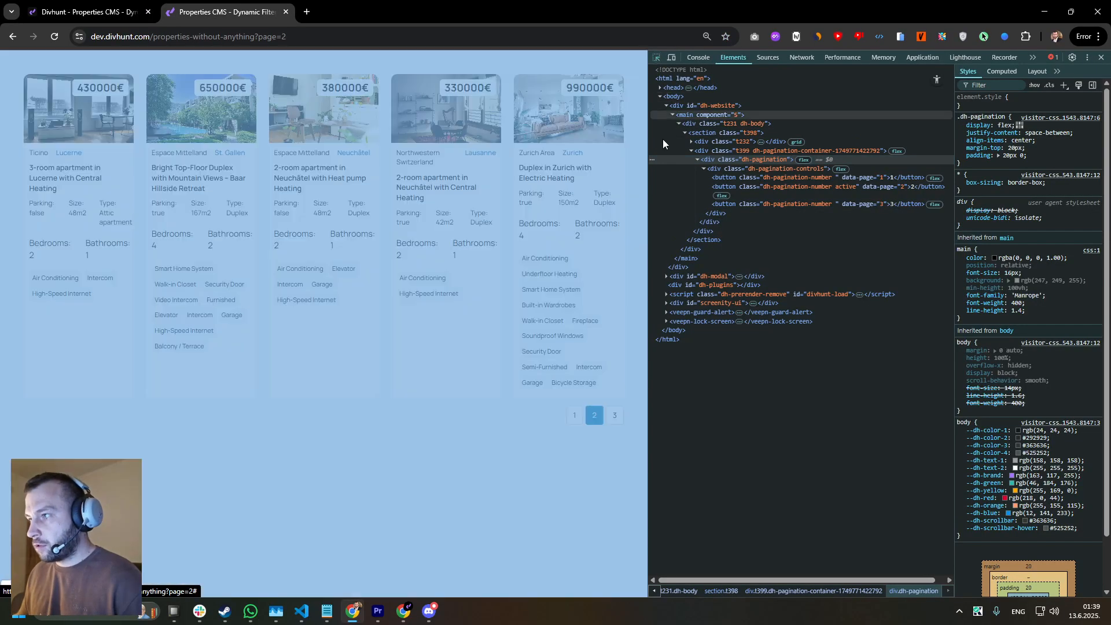
left_click(753, 187)
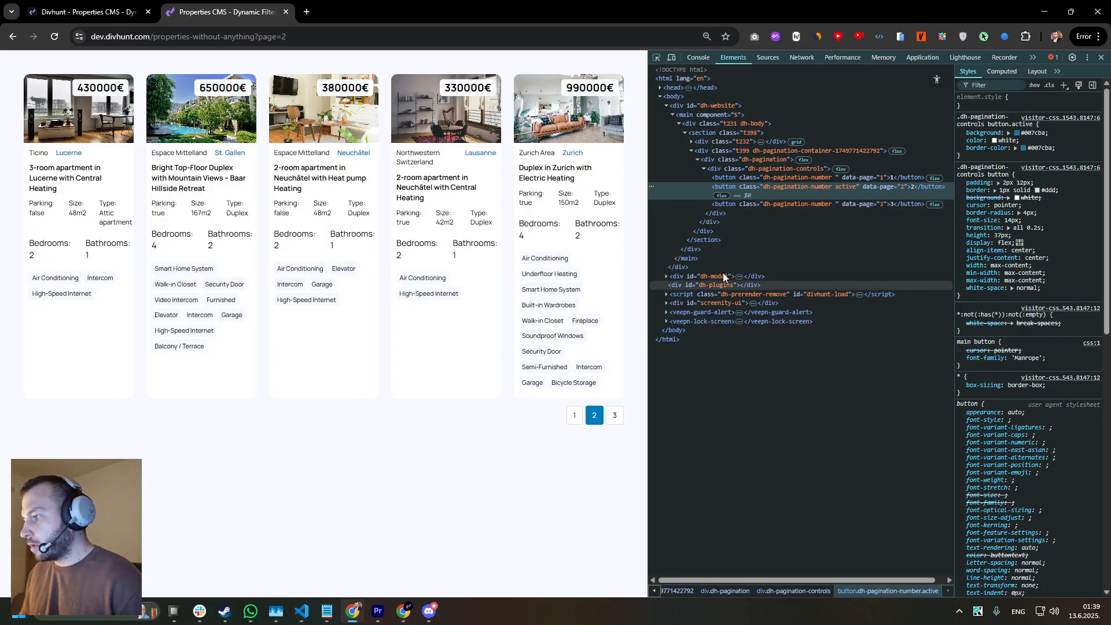
left_click(657, 57)
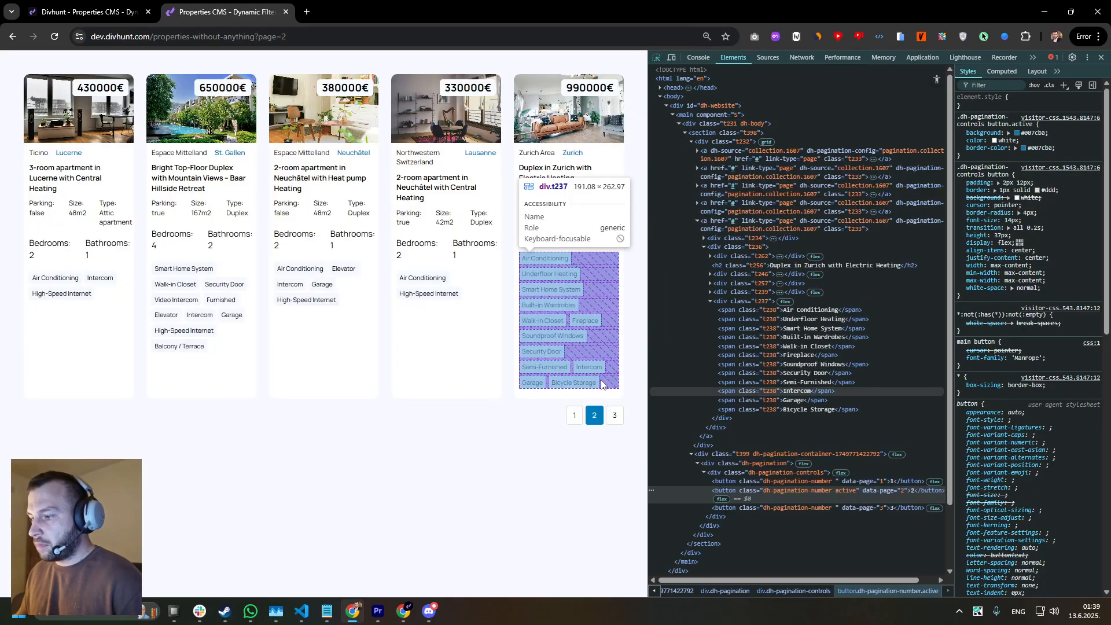
left_click(595, 415)
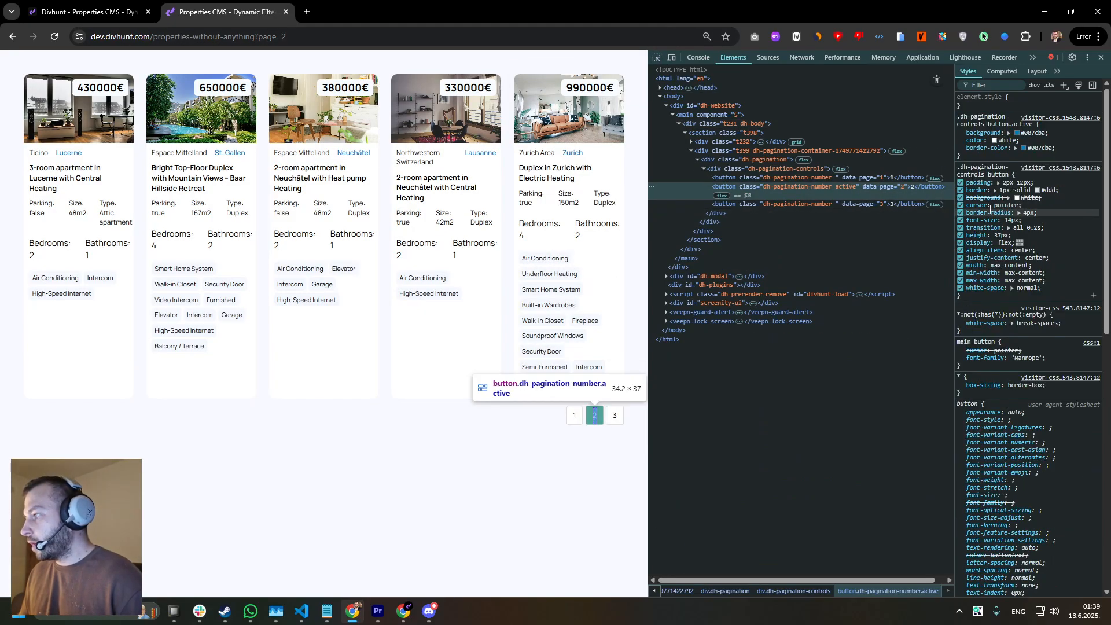
left_click(995, 120)
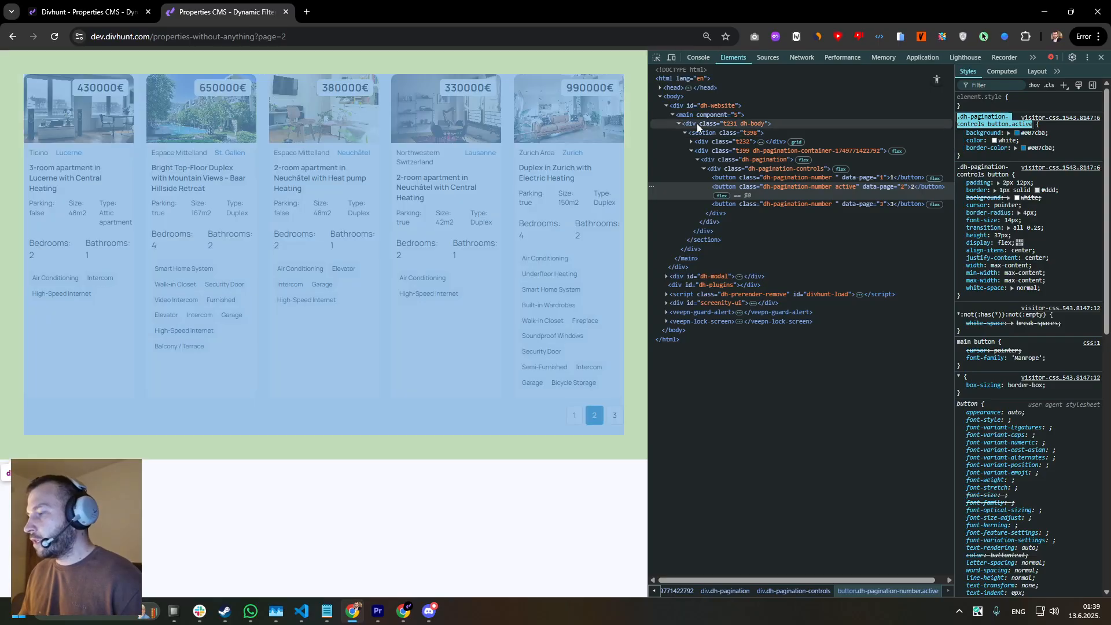
key("ctrl+c")
Step: Add a rule for .dh-pagination-controls button.active below the .dh-pagination rule in pagination.css
key("ctrl+1")
left_click(197, 160)
key("Return")
key("Return")
key("ctrl+v")
type("{")
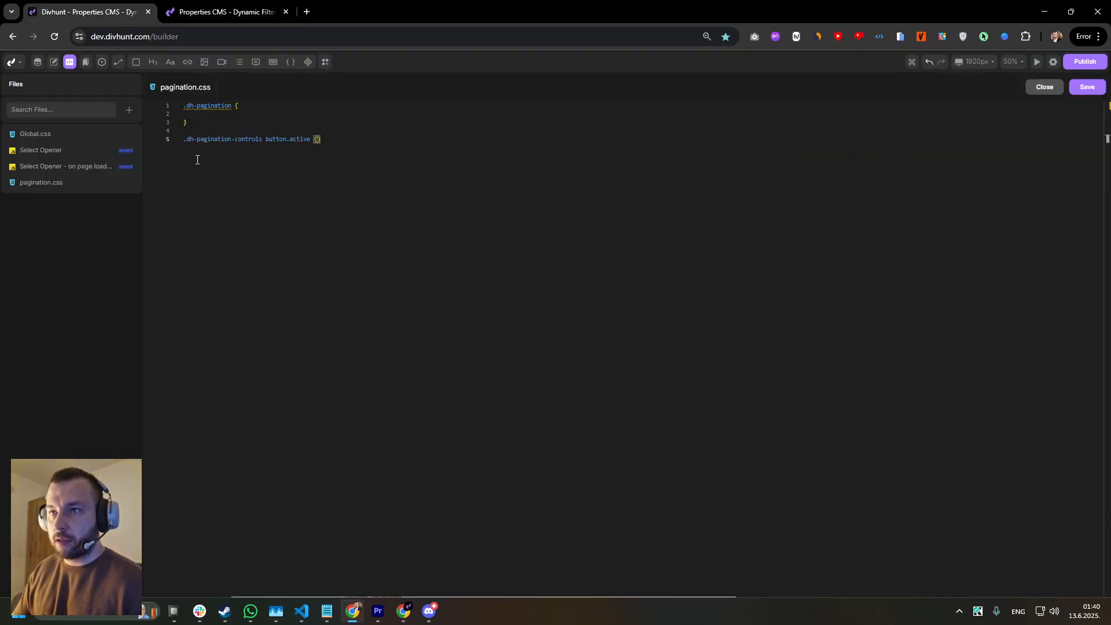
Step: Set the active pagination button's background and border-color to #f70066 in the live page's inspected styles
key("ctrl+2")
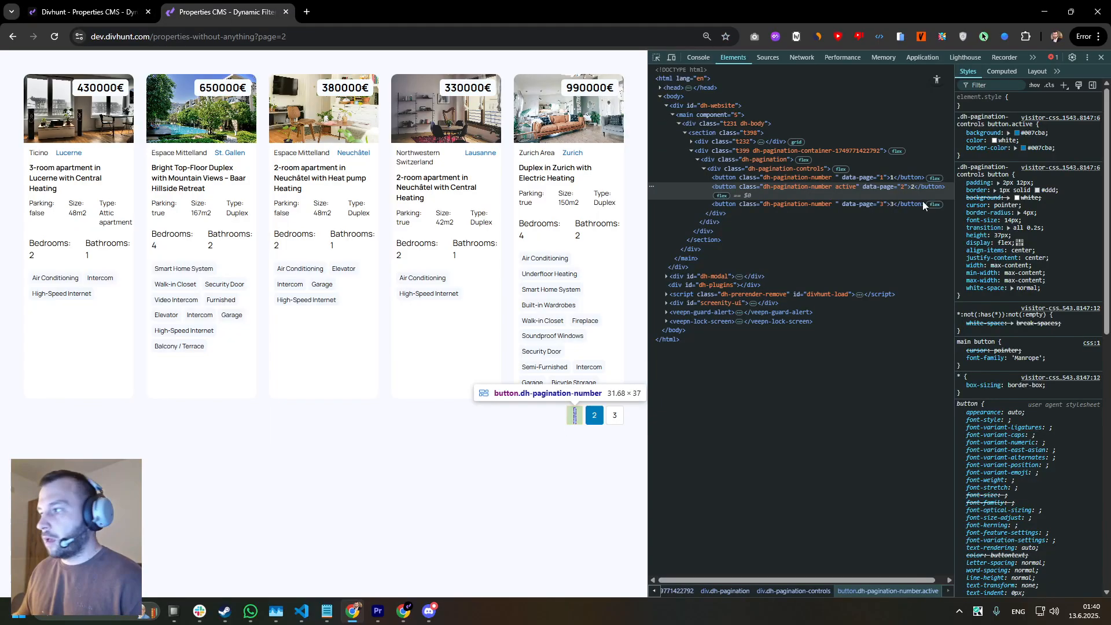
left_click(1017, 132)
left_click(1037, 217)
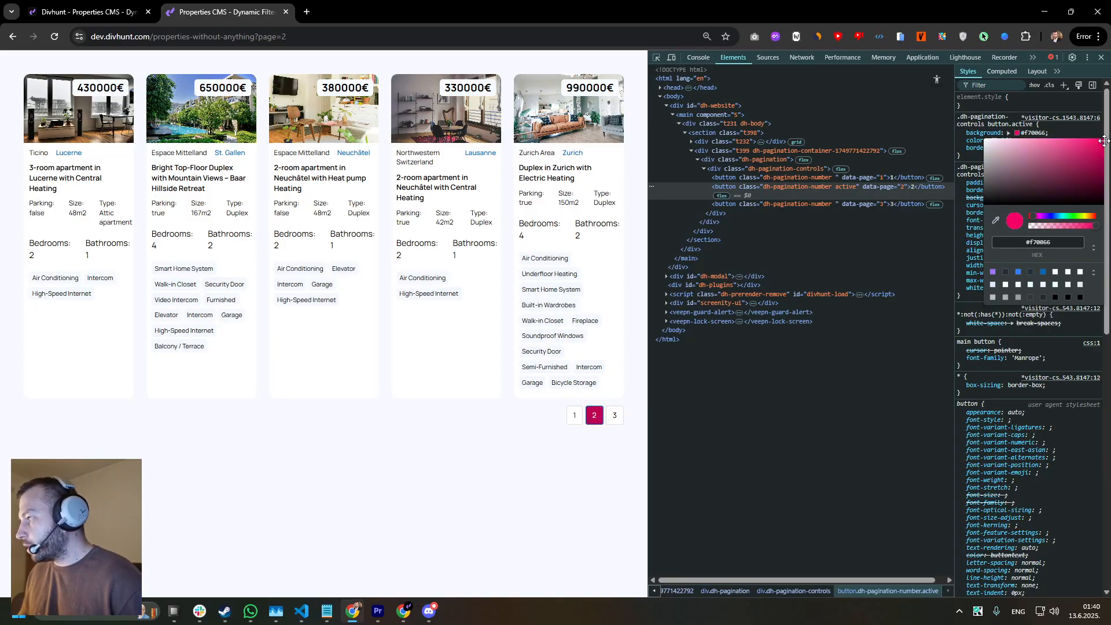
left_click(1061, 136)
left_click(1036, 149)
type("#f70066;")
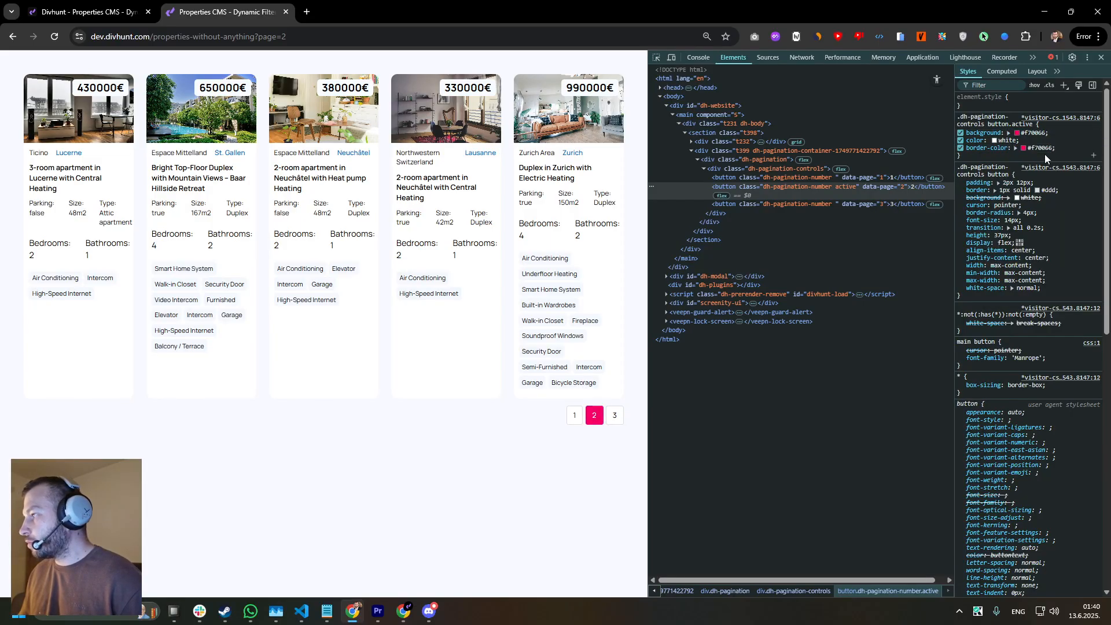
key("Return")
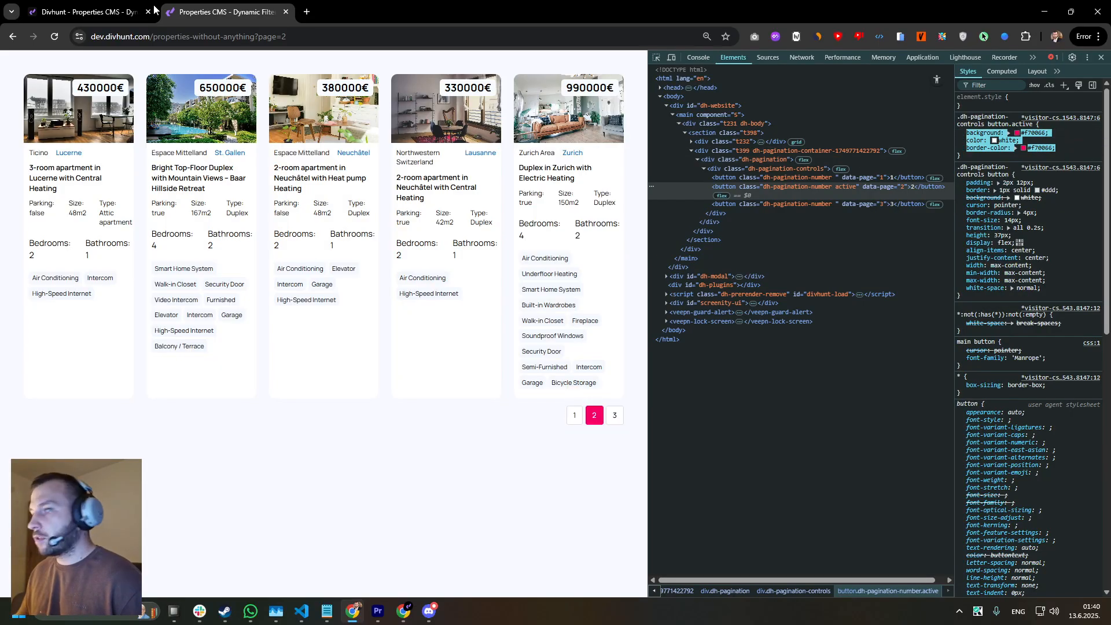
Step: Paste the #f70066 background, white color and #f70066 border-color declarations into the button.active rule and save pagination.css
key("ctrl+shift+Tab")
key("ctrl+v")
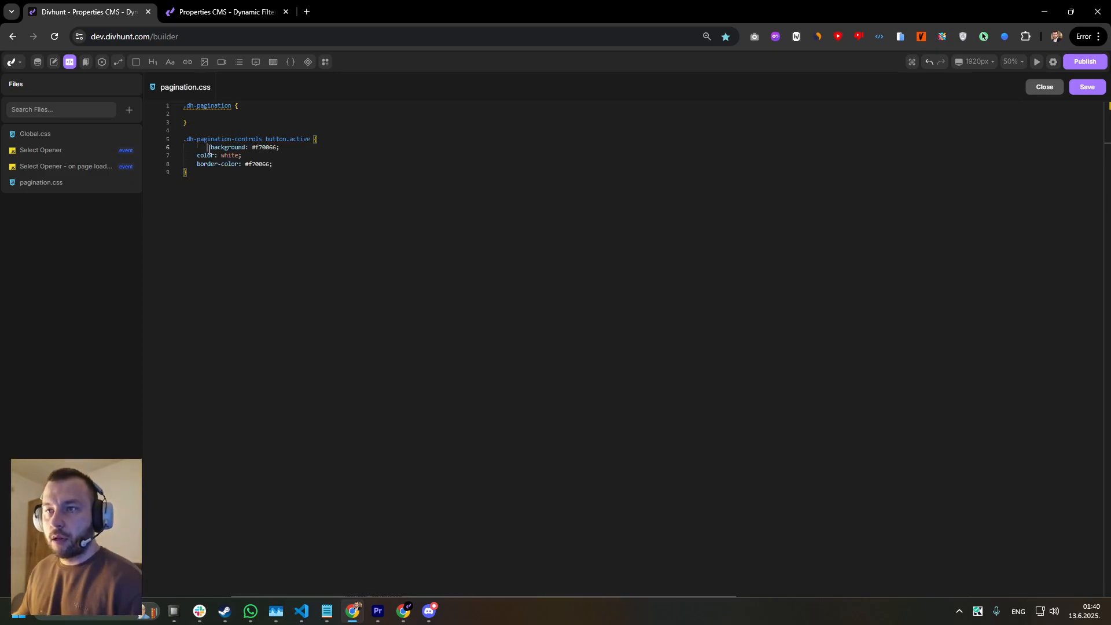
left_click(1089, 90)
Step: Reload the live listing and check the active pagination button's color by switching between pages
left_click(272, 12)
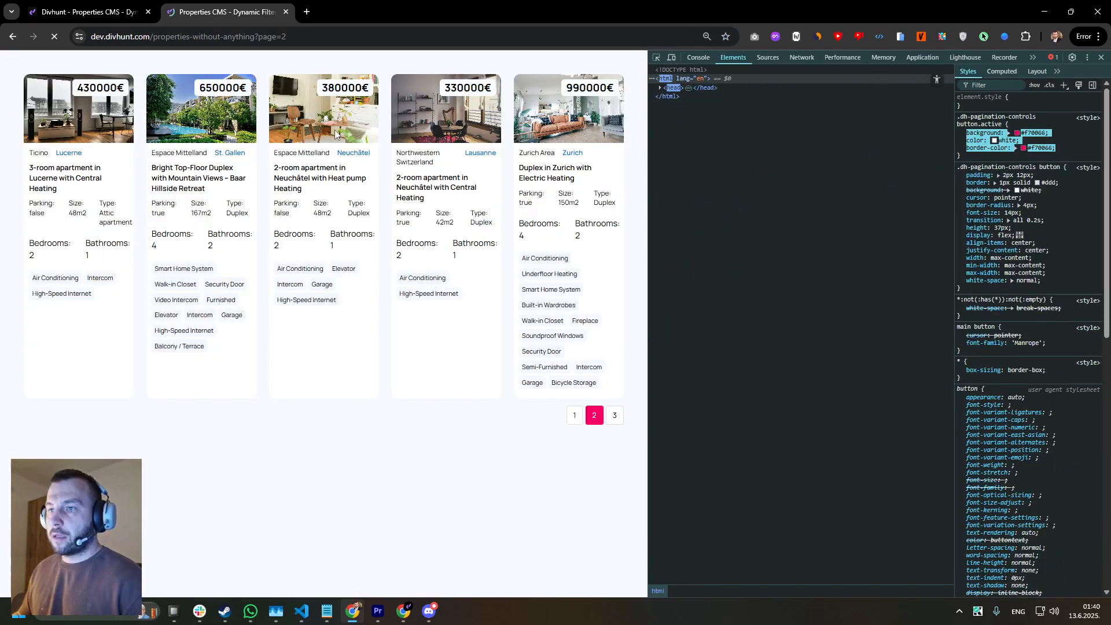
key("F5")
left_click(615, 415)
left_click(574, 391)
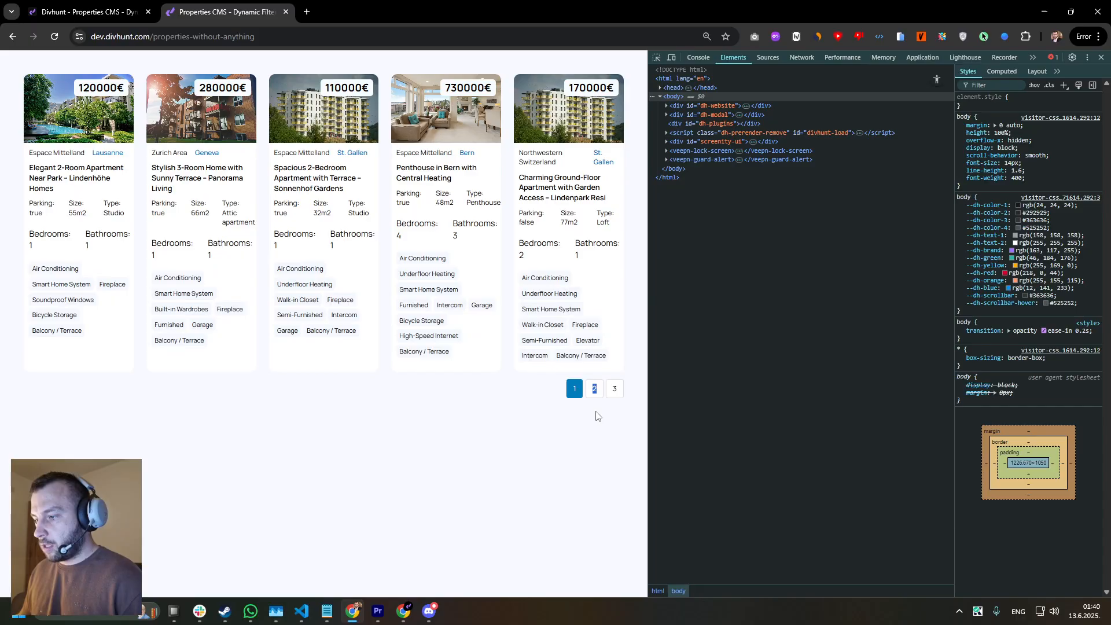
left_click(595, 414)
left_click(614, 411)
Step: Prefix the .dh-pagination-controls button.active selector with body in pagination.css and save the file
left_click(93, 12)
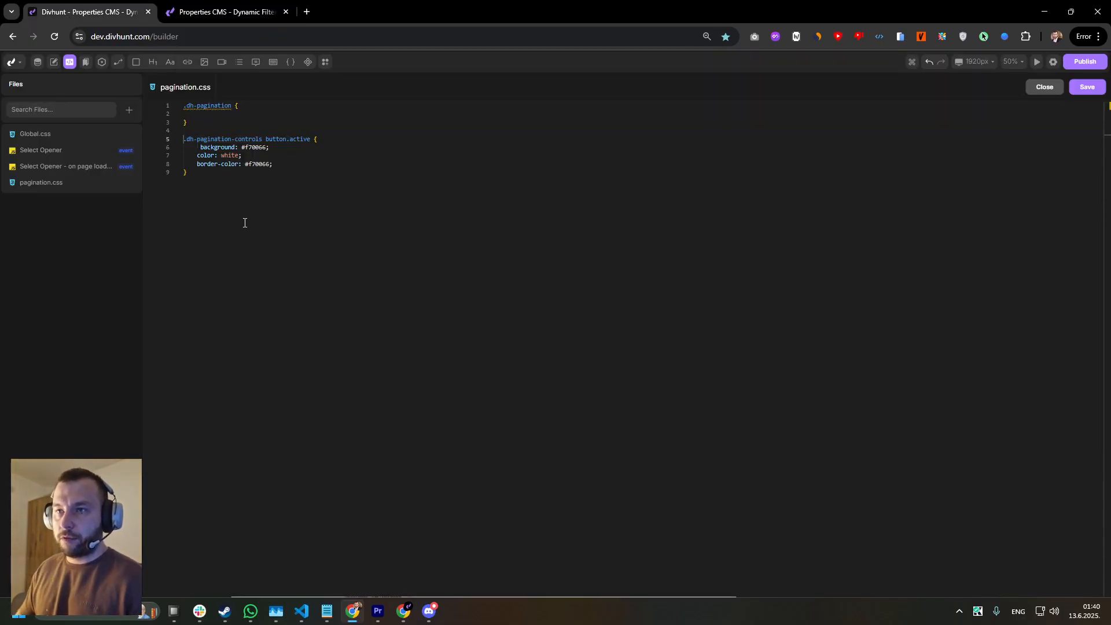
type("body")
double_click(189, 140)
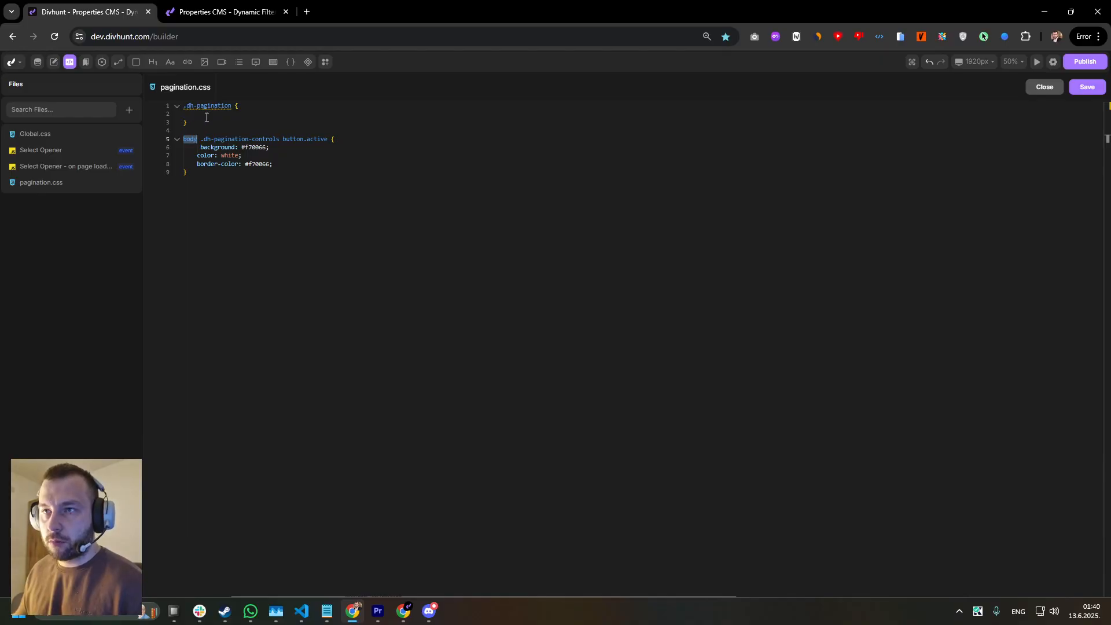
left_click(1088, 87)
Step: Reload the live listing, check the active button's color across pages 1 to 3, and inspect the inactive page 2 button
left_click(225, 12)
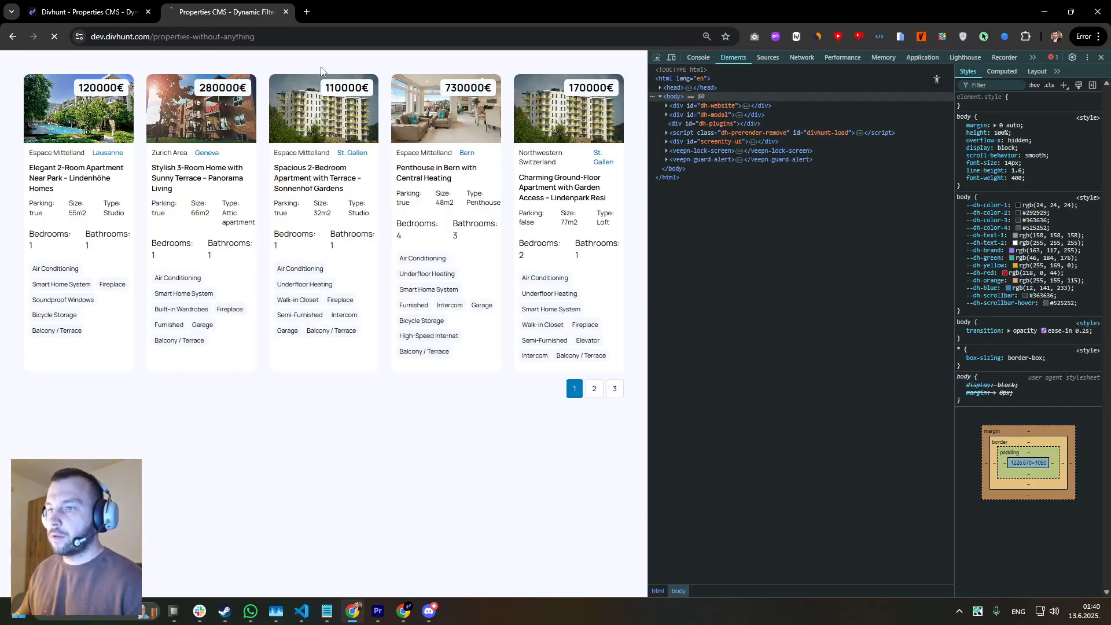
key("ctrl+r")
left_click(591, 393)
left_click(611, 417)
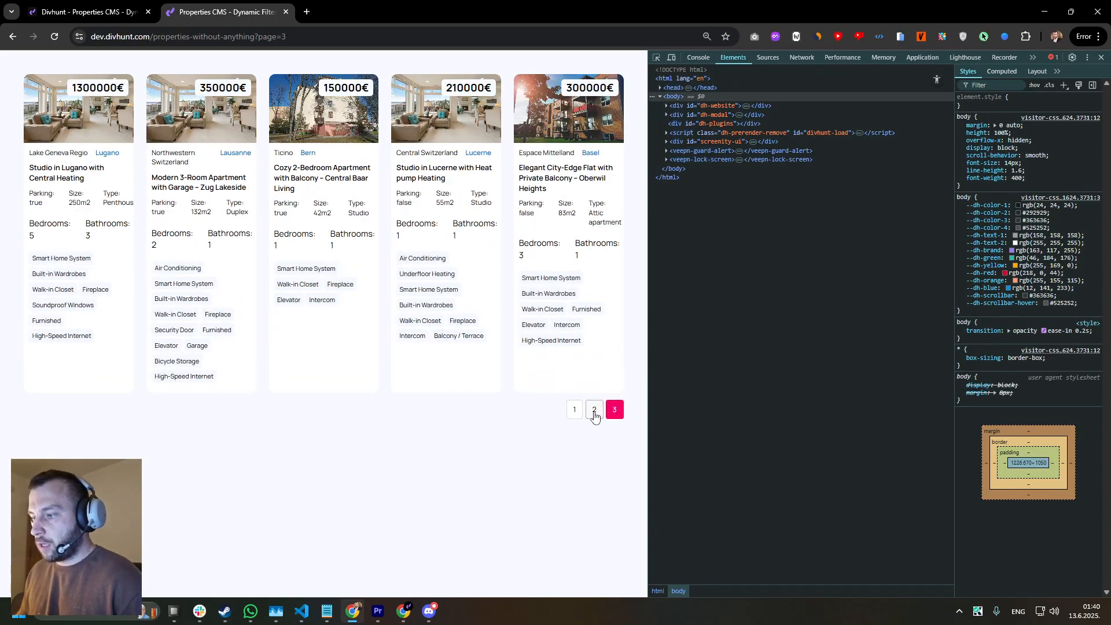
left_click(594, 411)
left_click(577, 416)
left_click(657, 57)
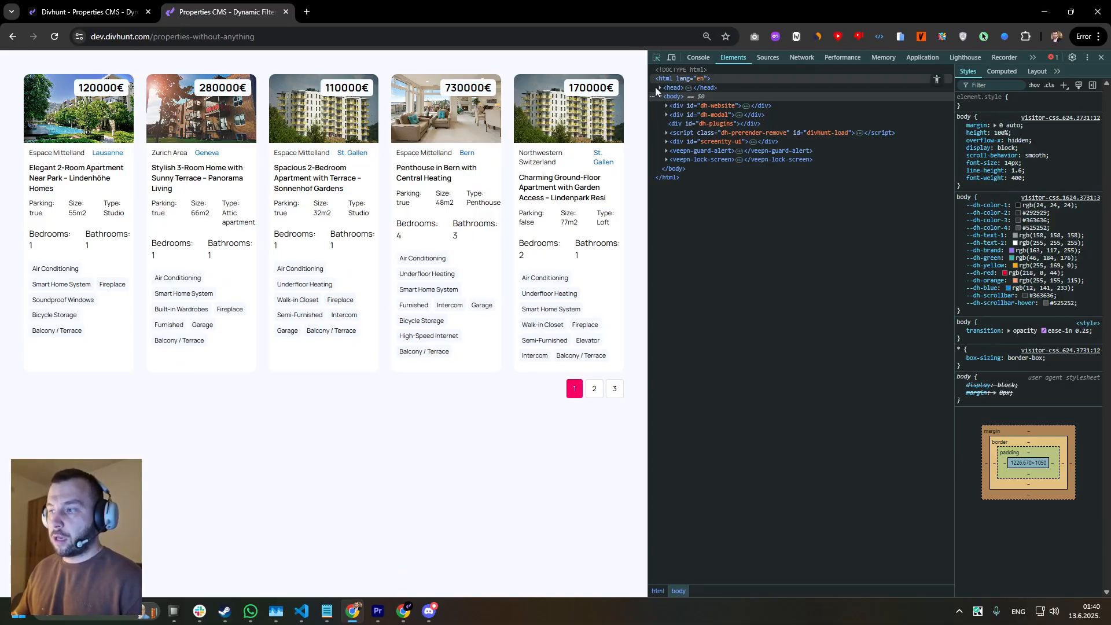
left_click(595, 388)
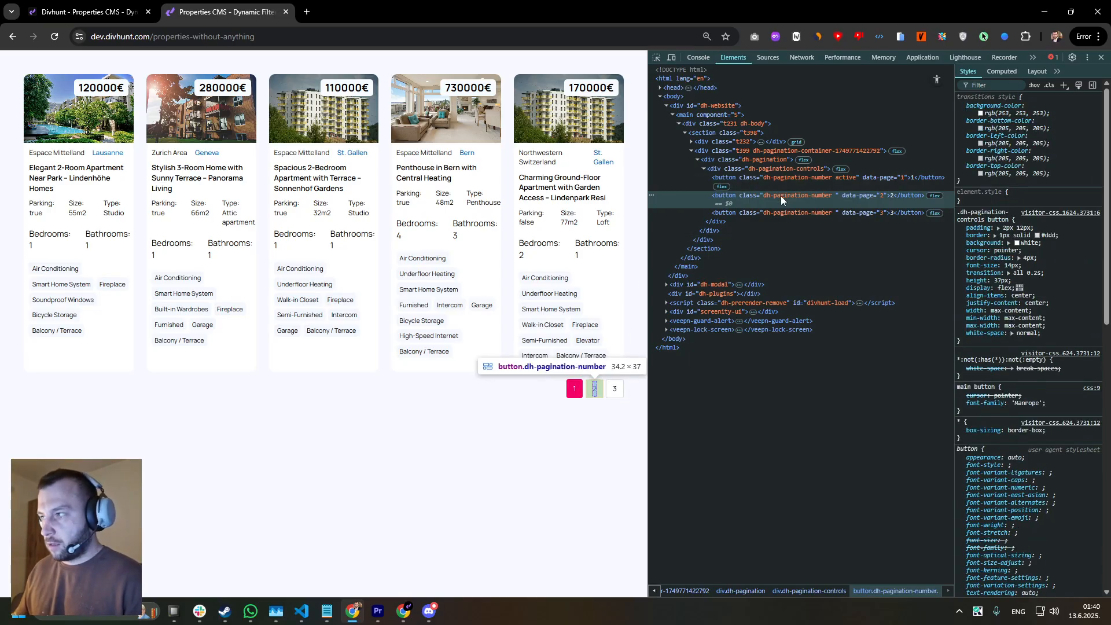
Step: Close pagination.css to view the Pagination div below the properties grid, and reopen the builder's file list
left_click(137, 11)
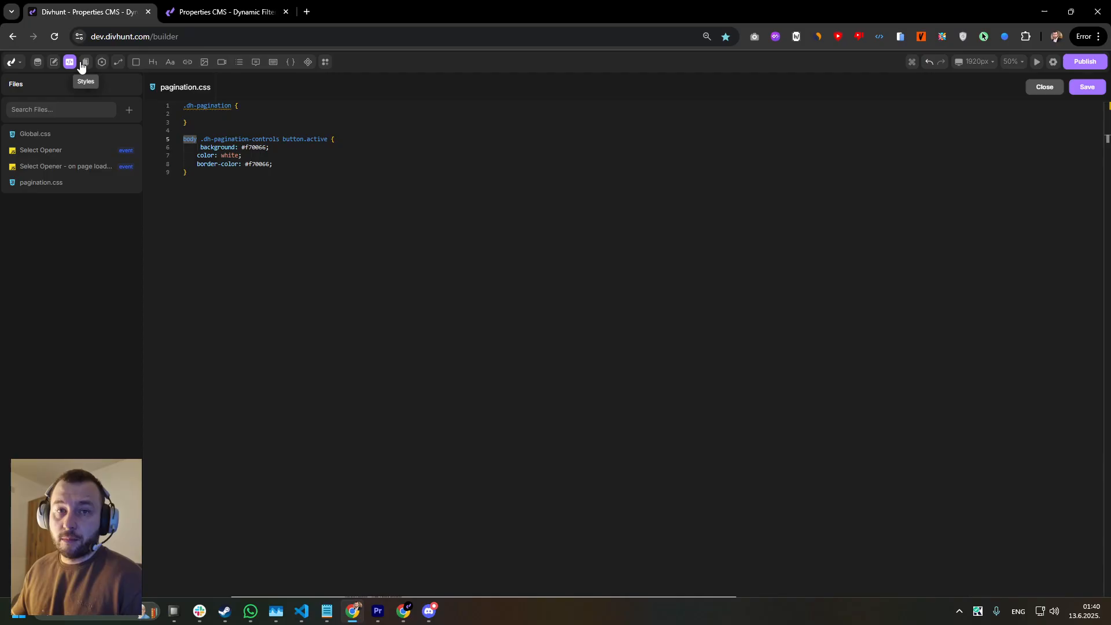
left_click(72, 63)
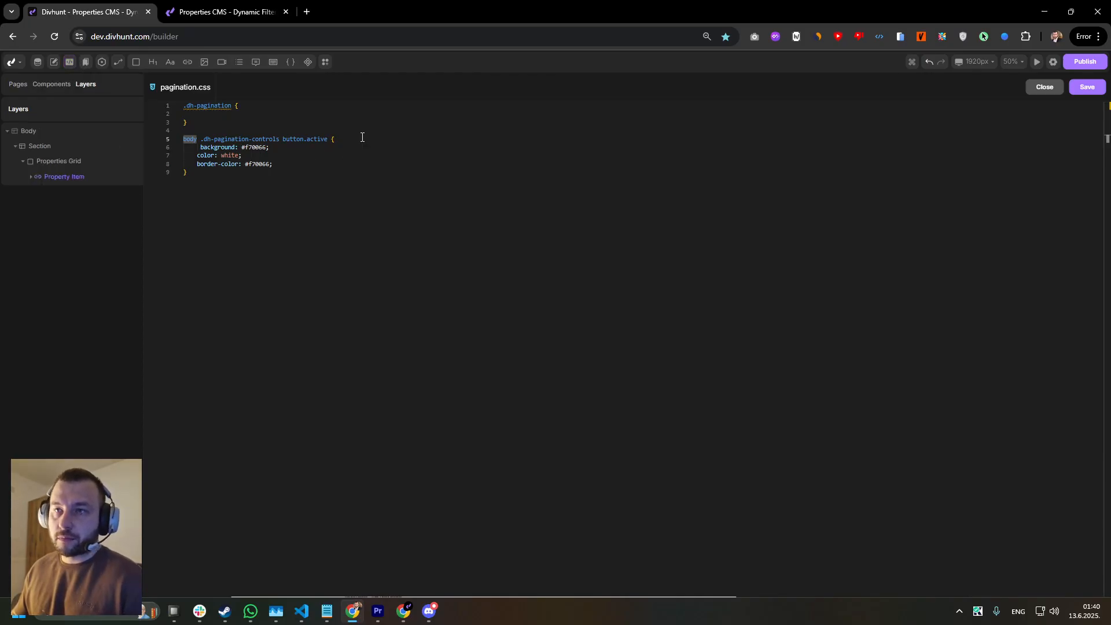
left_click(1045, 86)
scroll(549, 387, "down", 3)
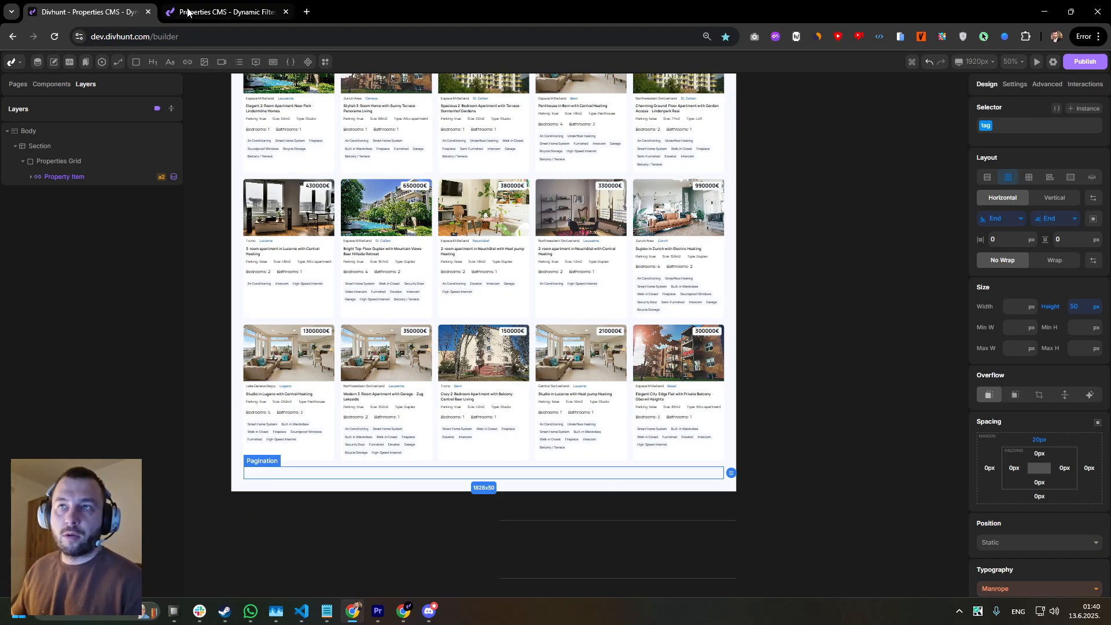
left_click(70, 62)
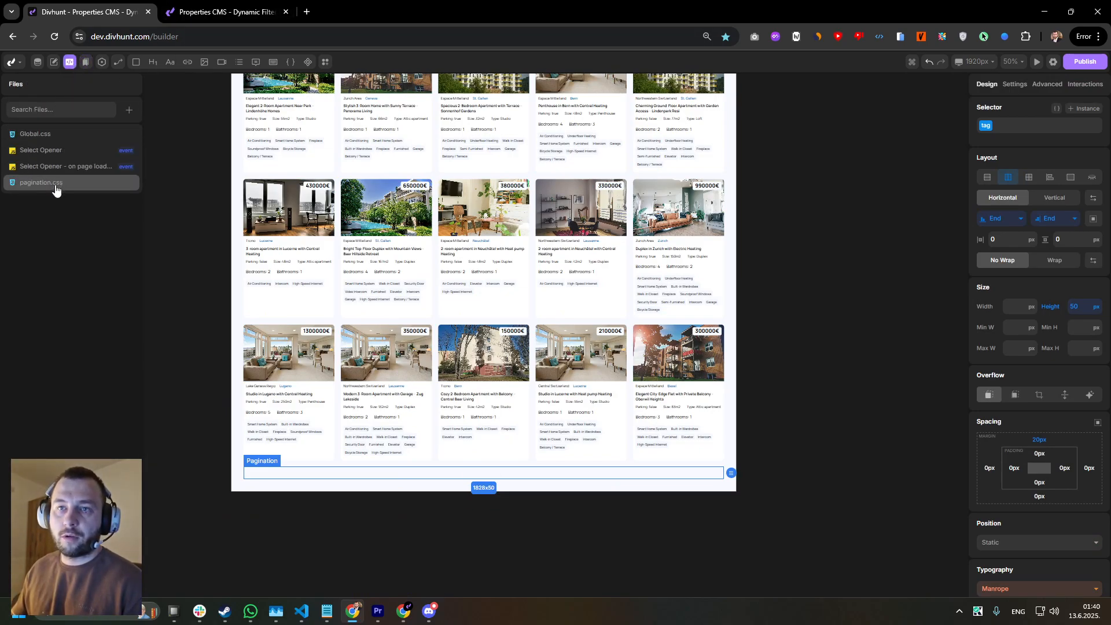